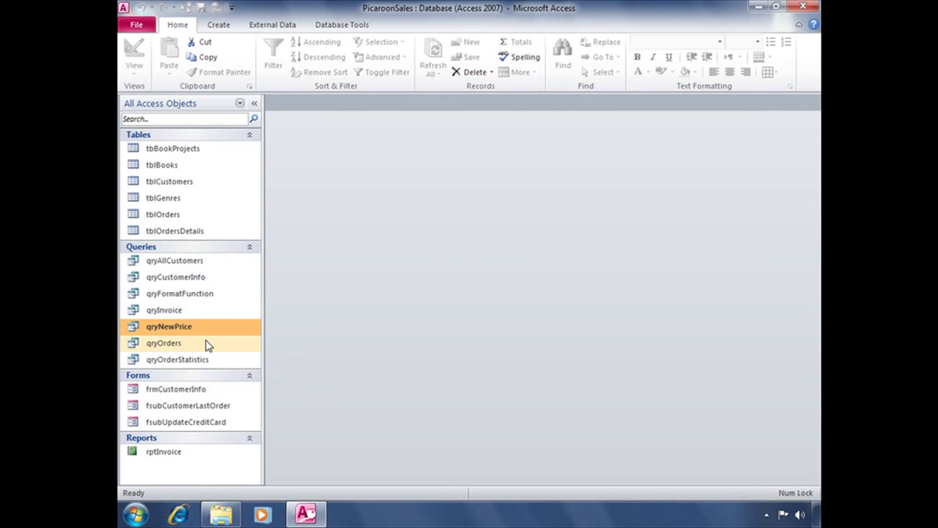
Open qryNewPrice with the Navigation Pane collapsed and review row 1's values through NewPrice
double_click(173, 328)
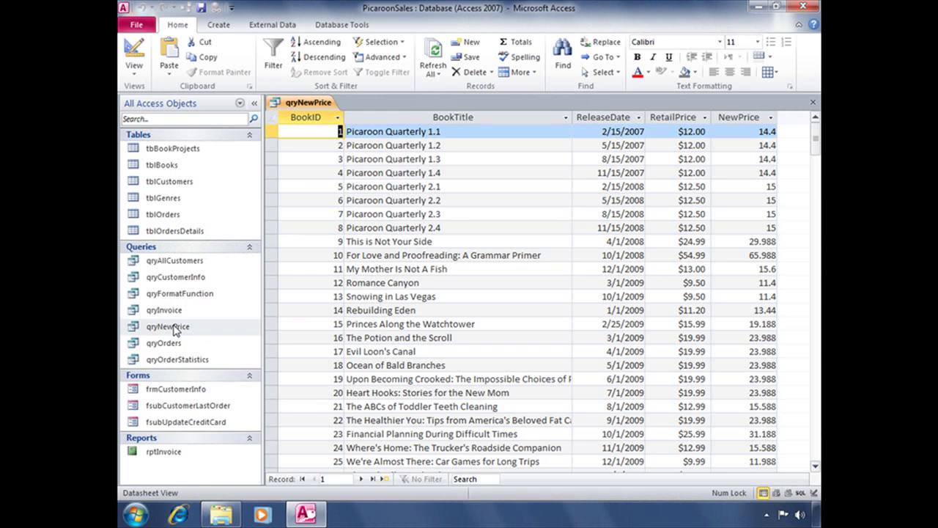
click(254, 103)
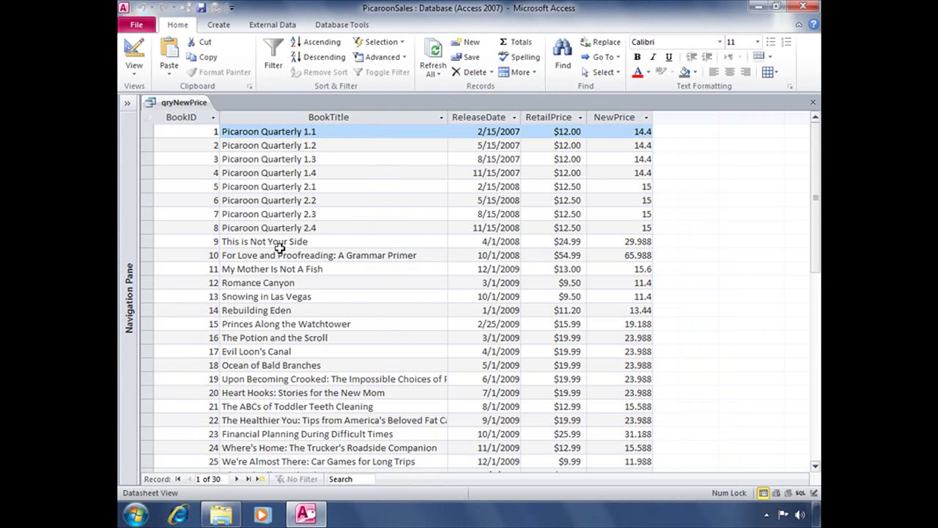
click(208, 132)
click(317, 131)
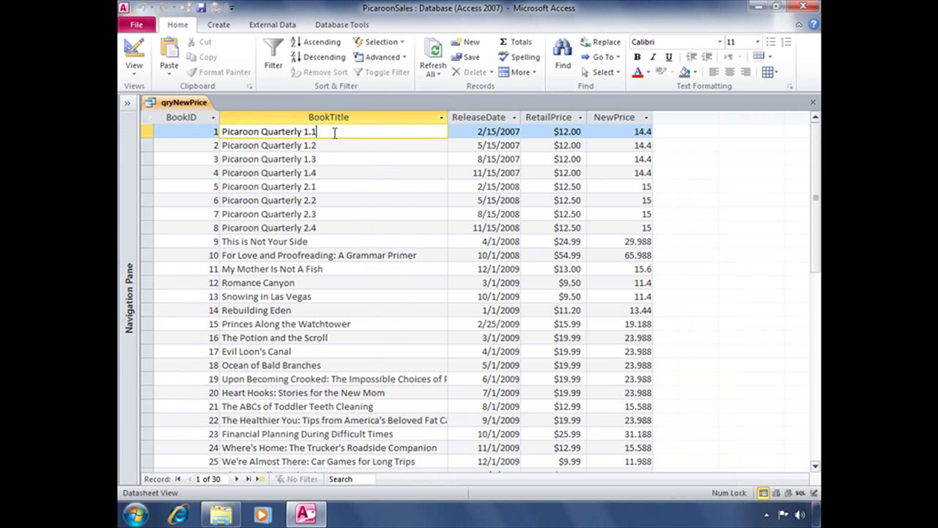
click(458, 132)
click(554, 131)
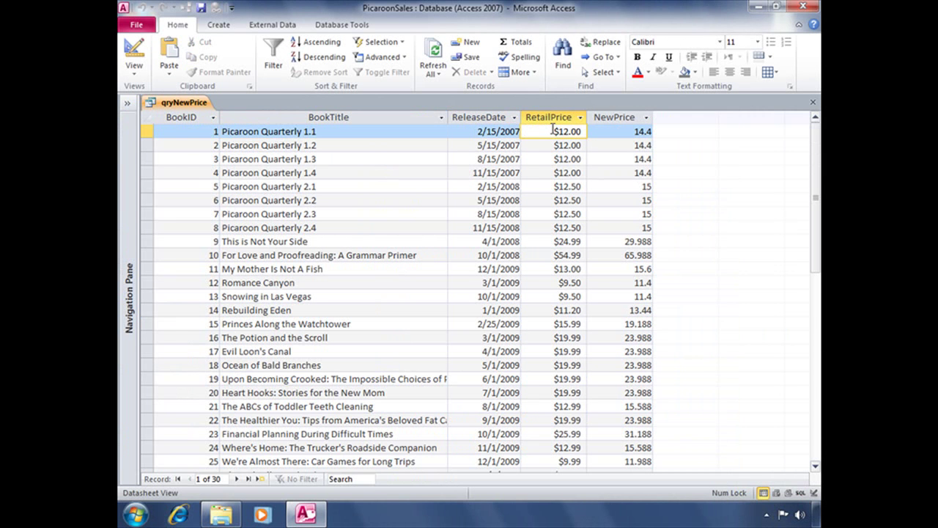
click(628, 132)
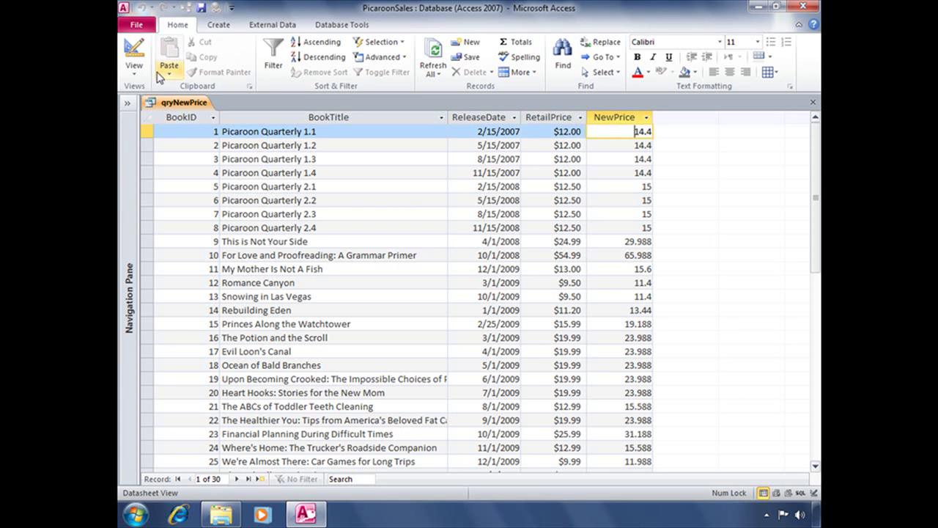
Inspect the [RetailPrice]*1.2 expression in Design View, then run and check unformatted NewPrice values
click(133, 51)
click(812, 102)
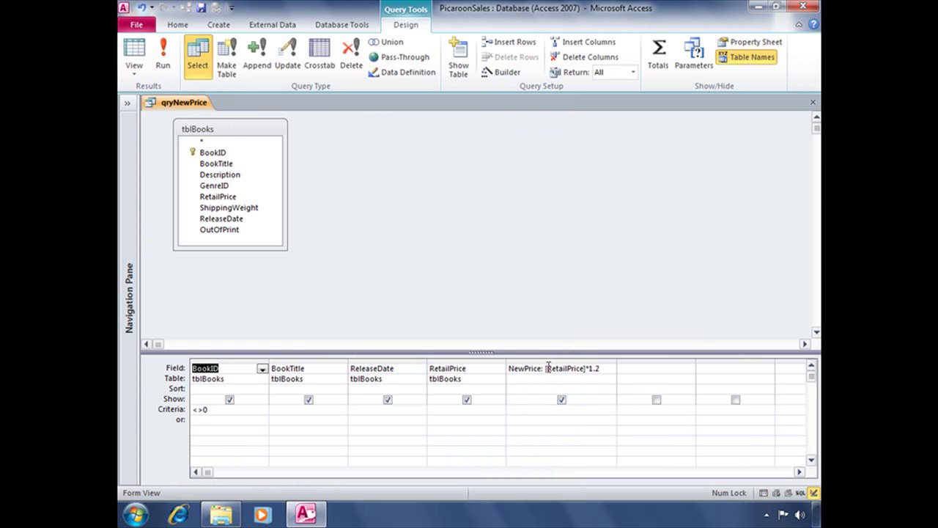
drag(547, 368, 603, 368)
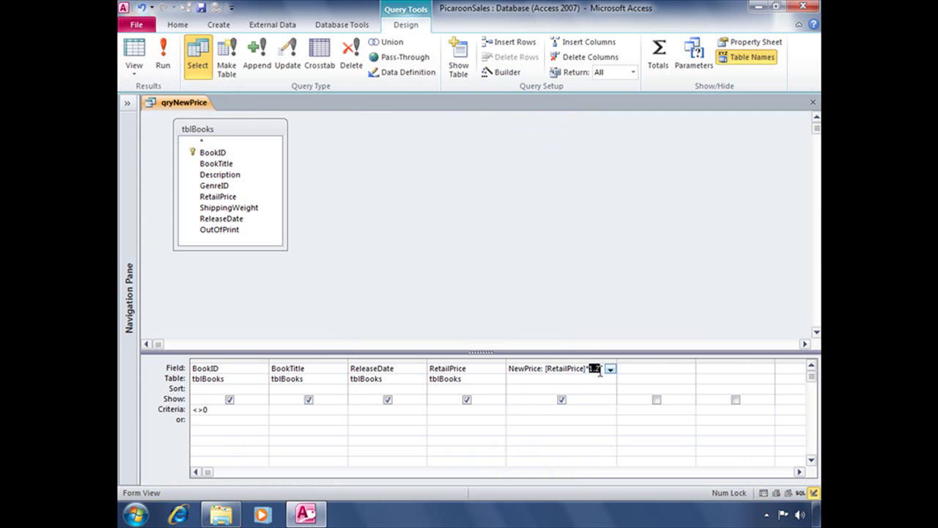
click(163, 58)
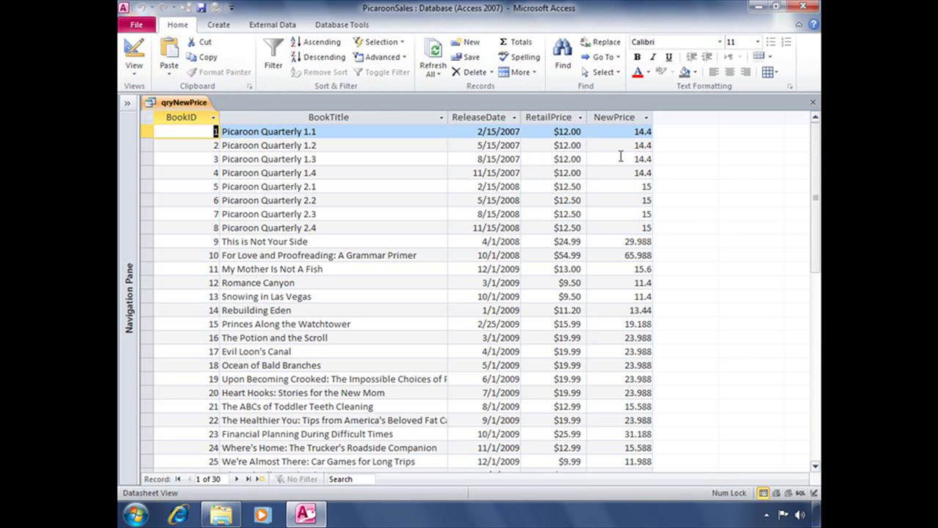
click(635, 131)
click(635, 146)
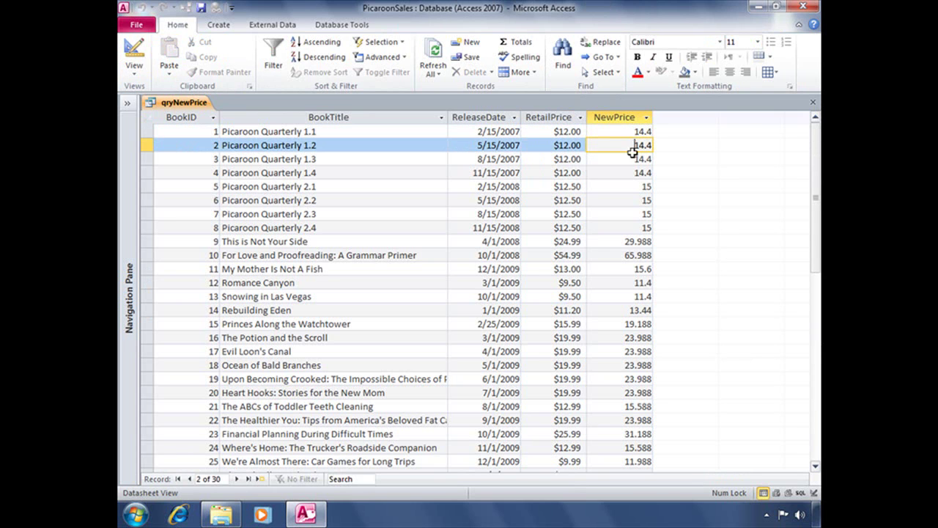
click(635, 158)
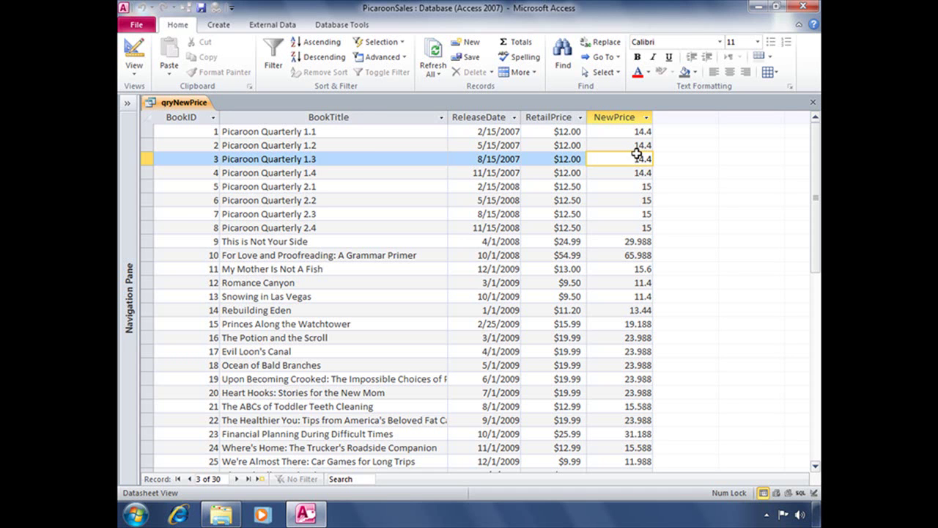
Enter NewPrice2: Format([RetailPrice]*1.2,"Currency") in the next empty, widened design-grid column
click(132, 54)
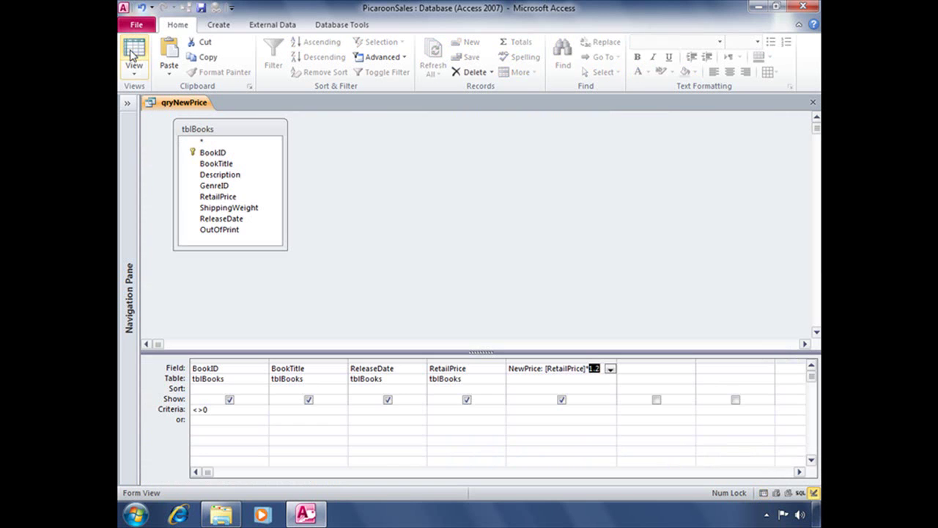
drag(694, 361, 783, 360)
click(671, 367)
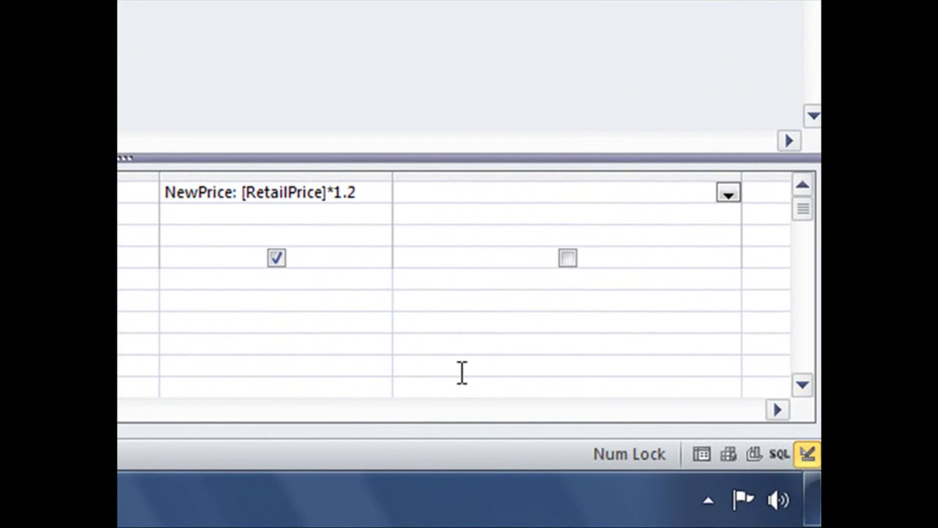
text(NewPrice2)
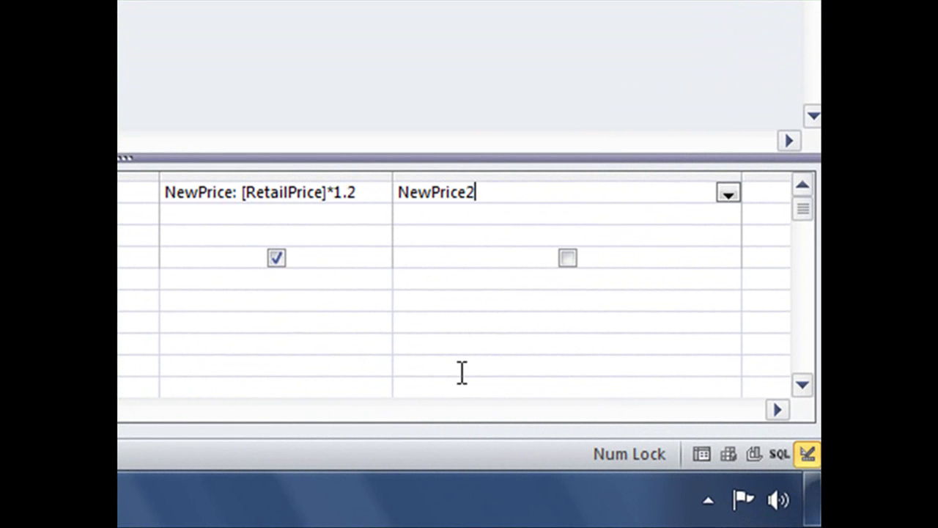
text(:)
text(Format()
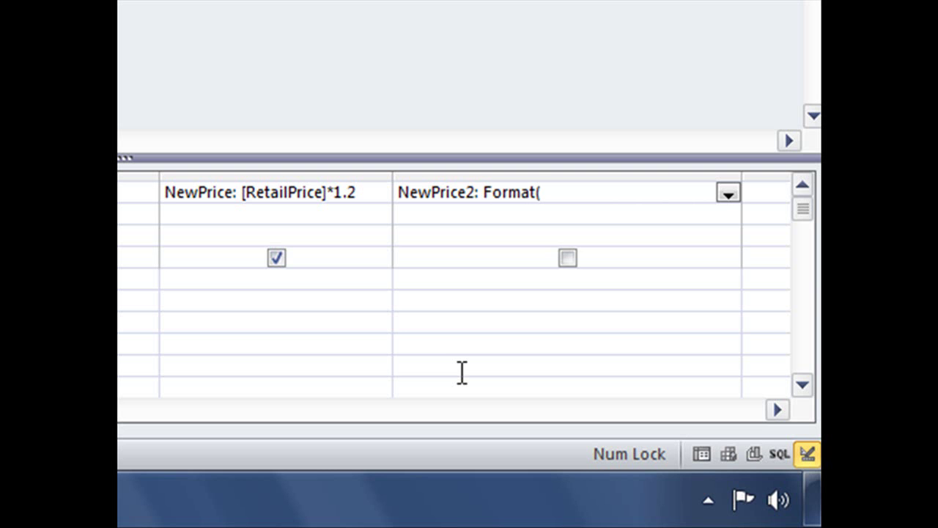
text([RetailPrice])
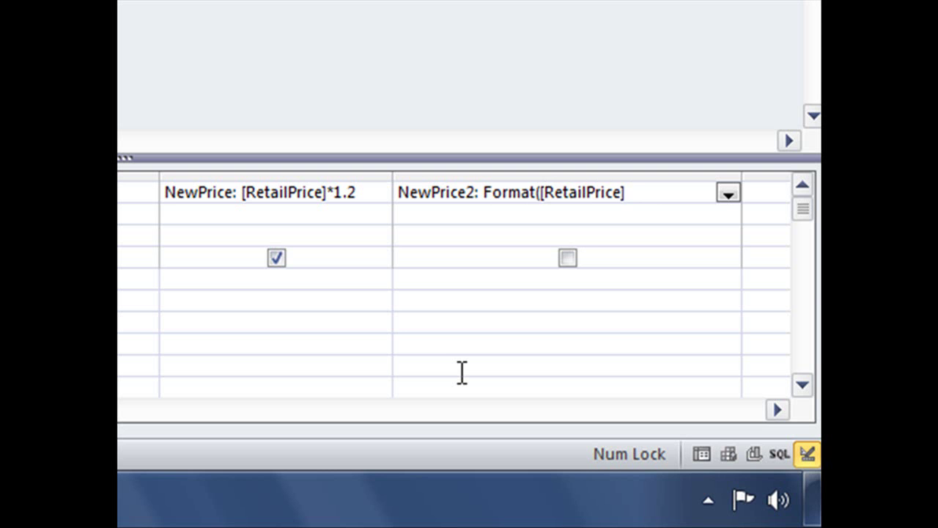
text(*1.2,)
text("Currency"))
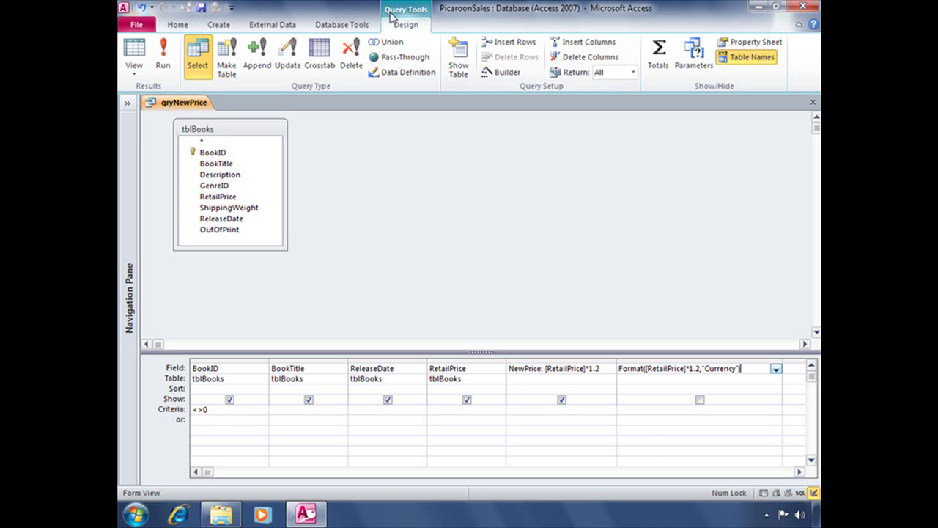
Run qryNewPrice and compare NewPrice with currency-formatted NewPrice2 values like $14.40 and $65.99
click(162, 57)
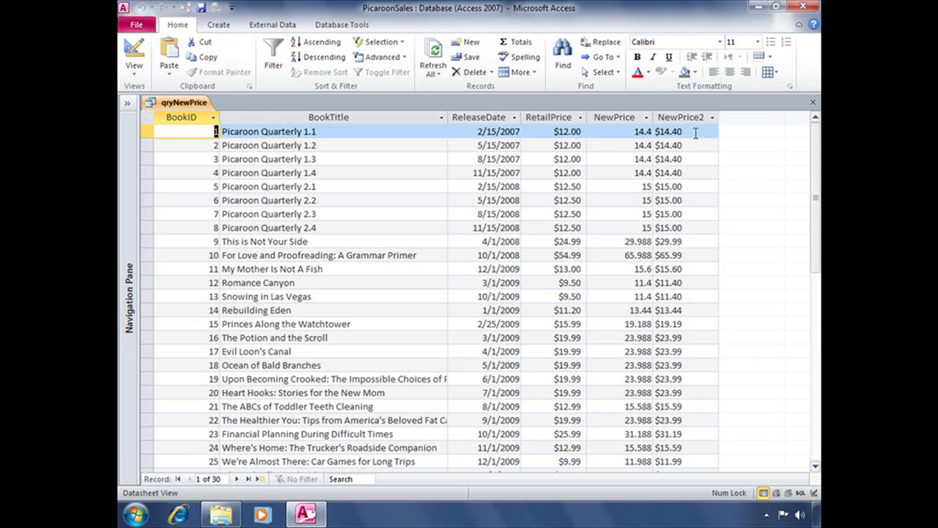
double_click(642, 132)
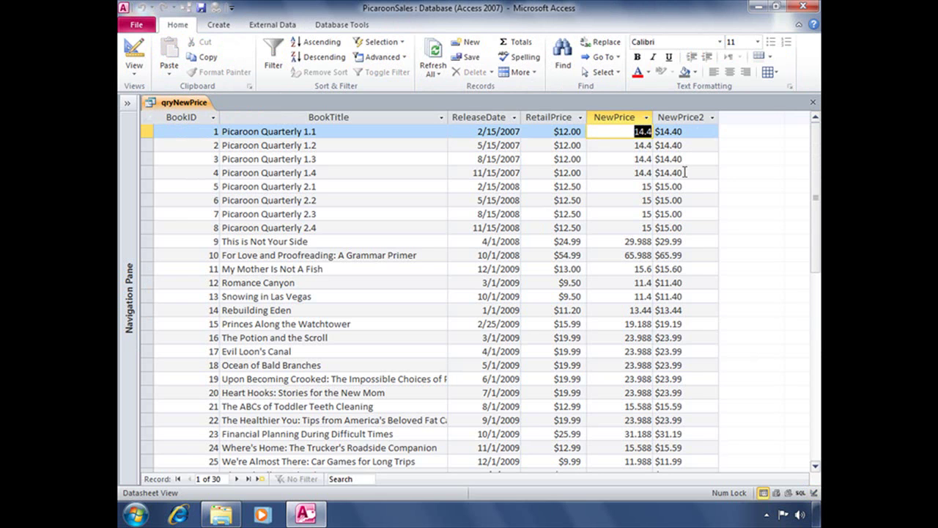
key(Tab)
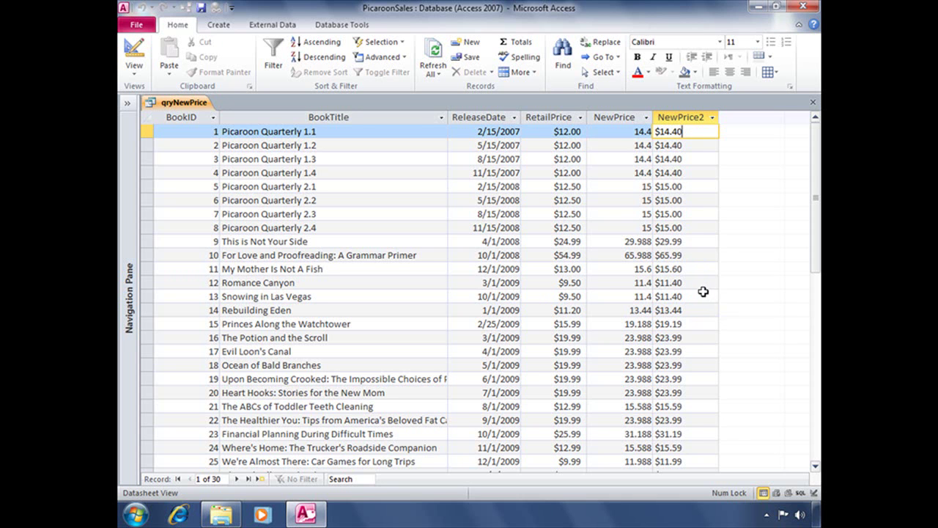
click(702, 256)
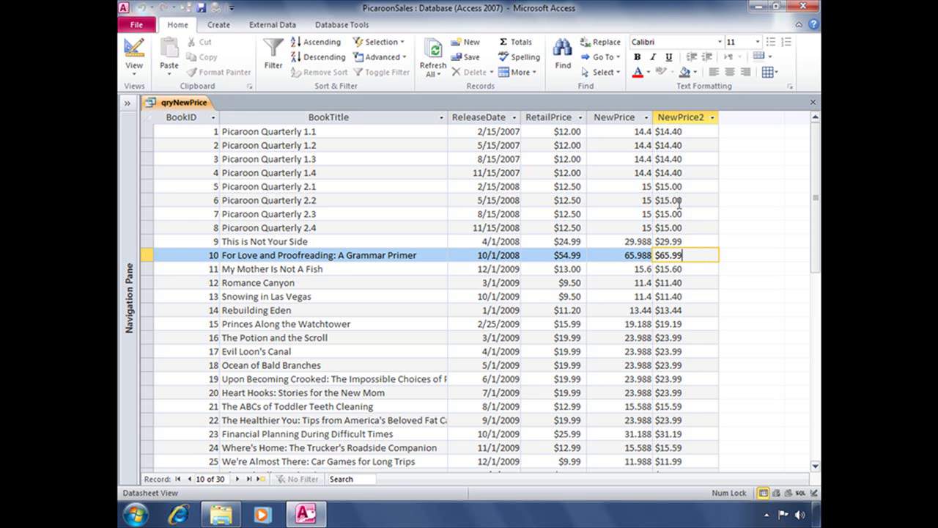
Add a Totals row, review the NewPrice2 total choices, then close qryNewPrice
click(518, 44)
click(659, 464)
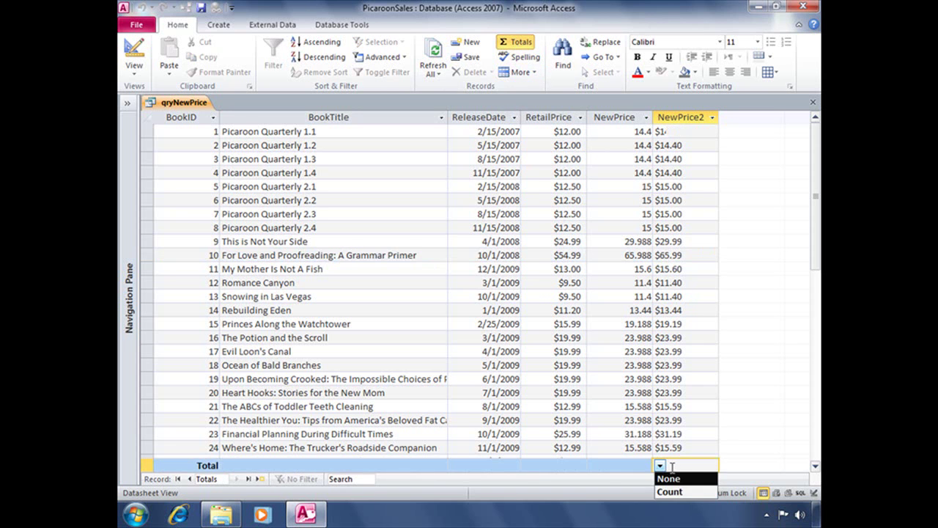
click(659, 466)
click(659, 466)
click(687, 447)
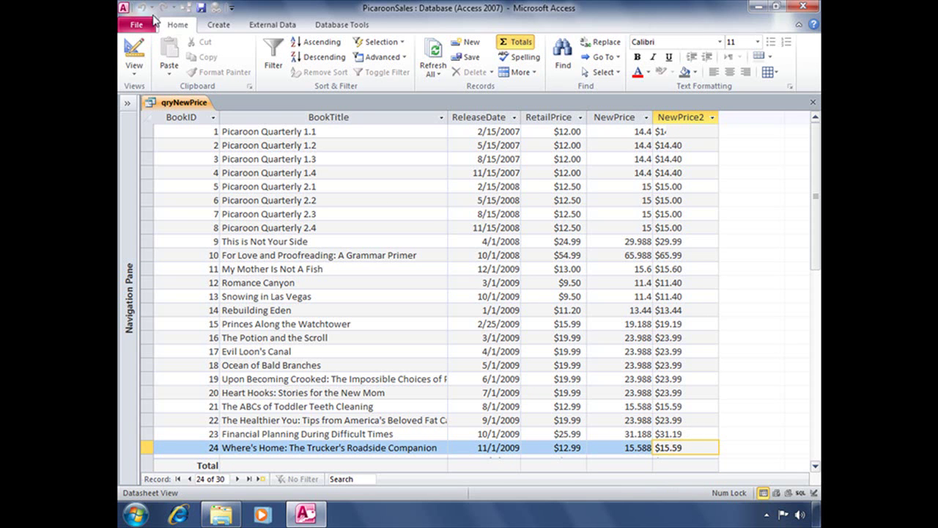
click(812, 102)
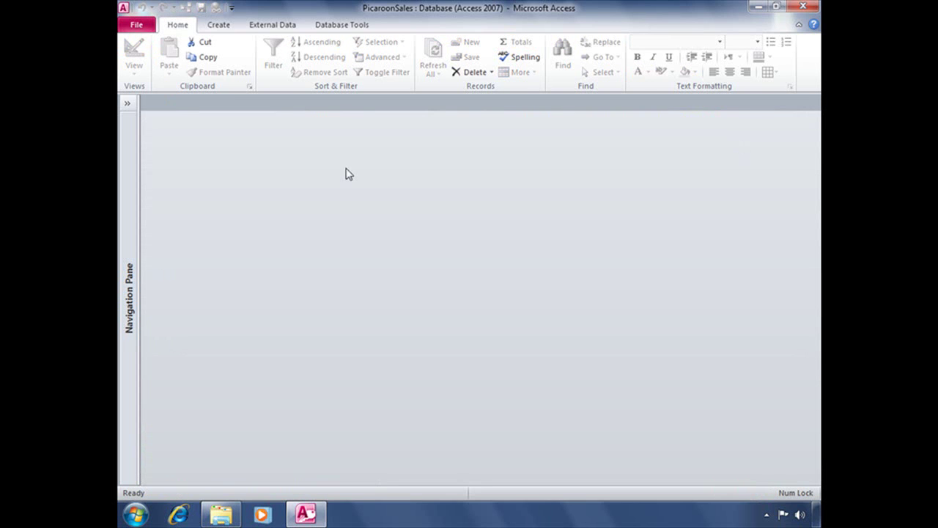
Open qryFormatFunction from the Navigation Pane and view TransactionDate values like 2/15/2007
click(127, 103)
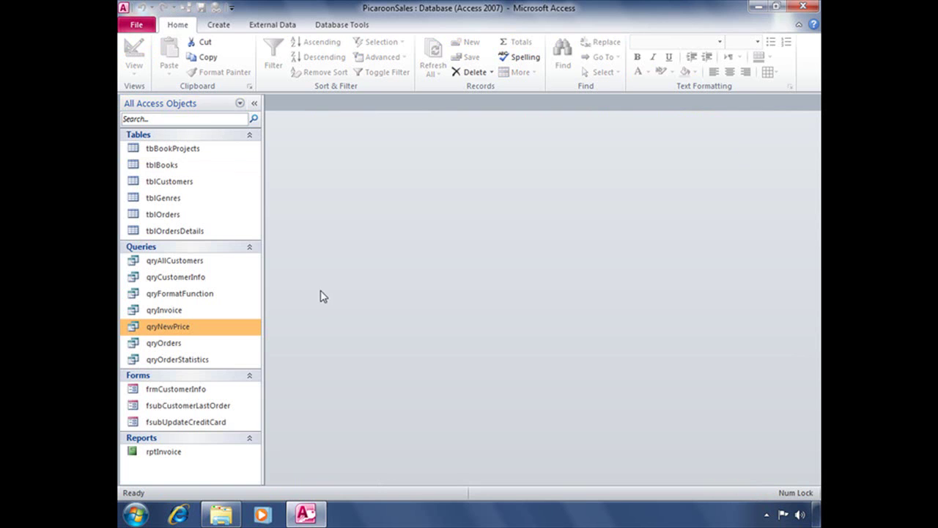
click(148, 297)
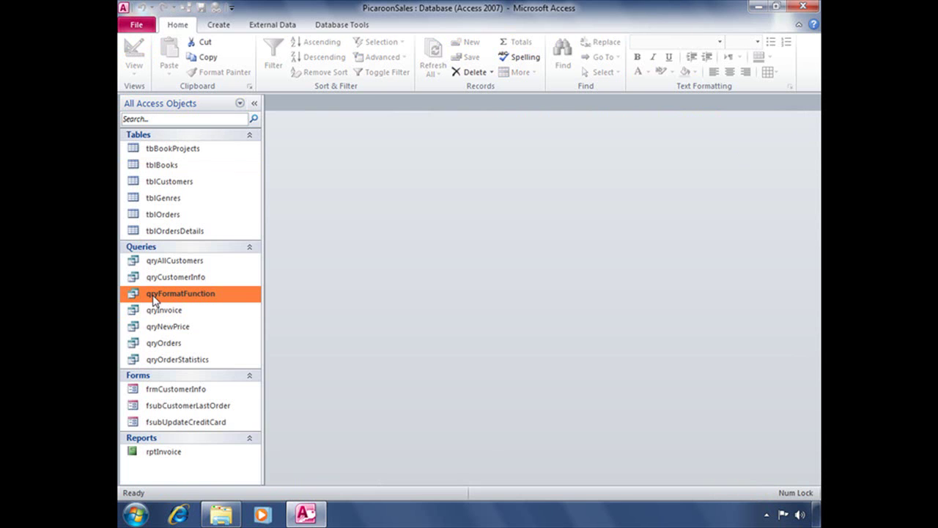
double_click(154, 296)
click(254, 103)
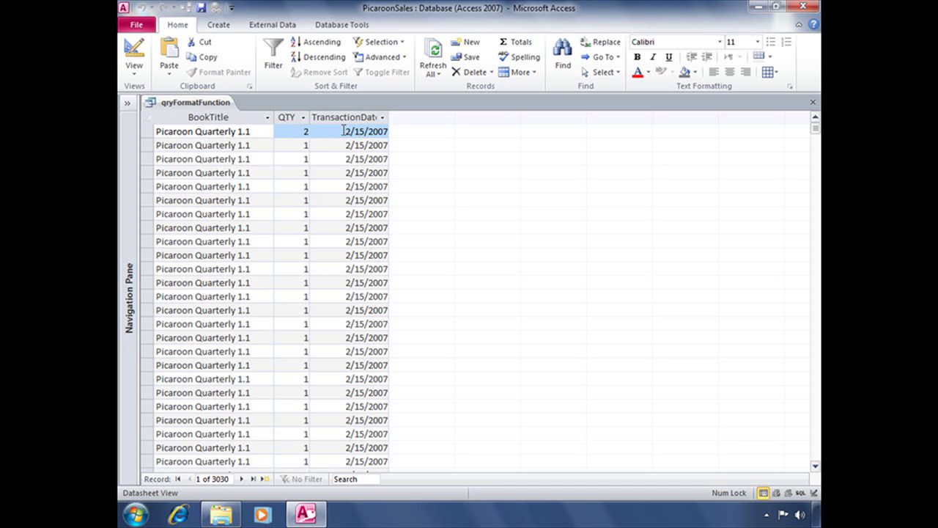
click(349, 132)
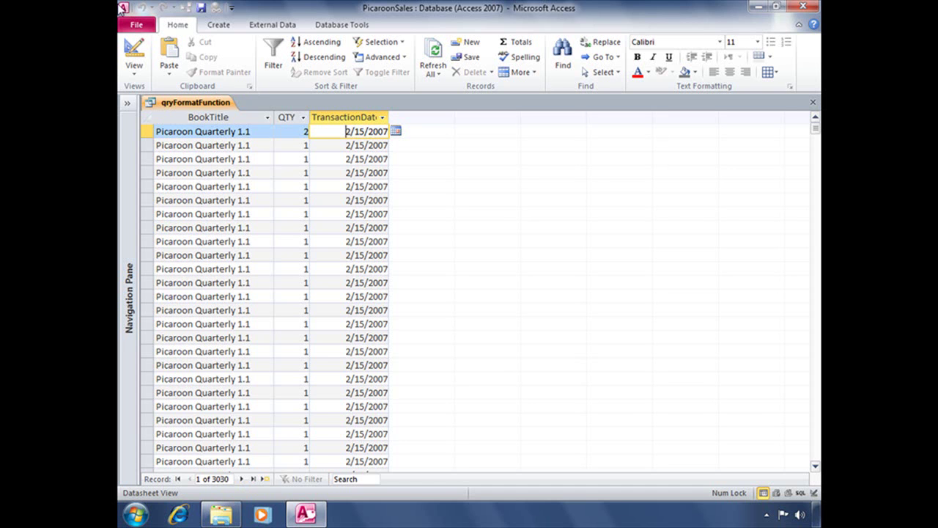
In Design View, build a fourth field Format([TransactionDate],"m") in the Expression Builder
click(133, 52)
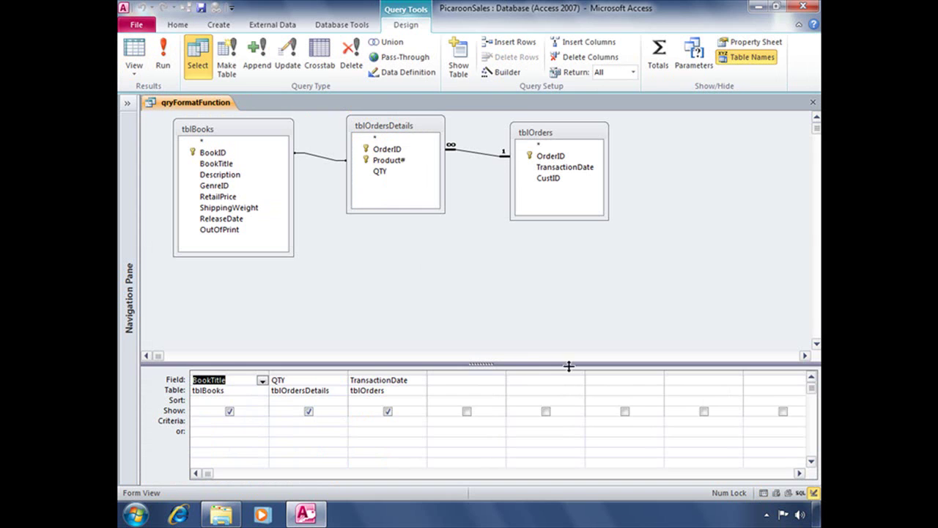
drag(481, 363, 477, 288)
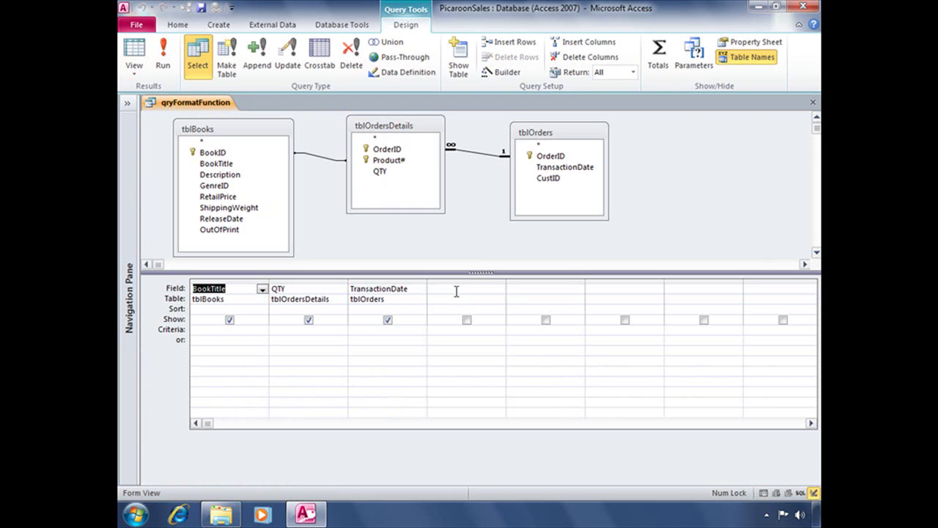
click(484, 291)
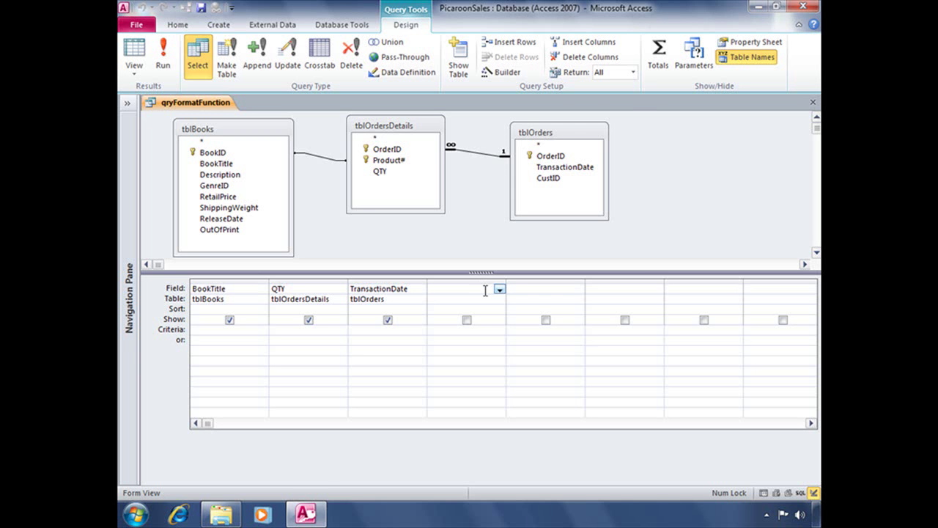
click(504, 72)
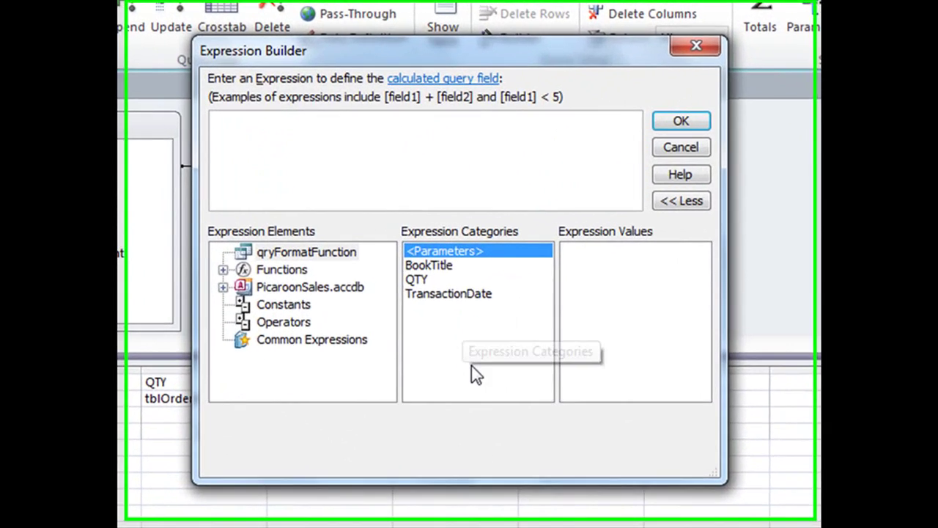
text(Format)
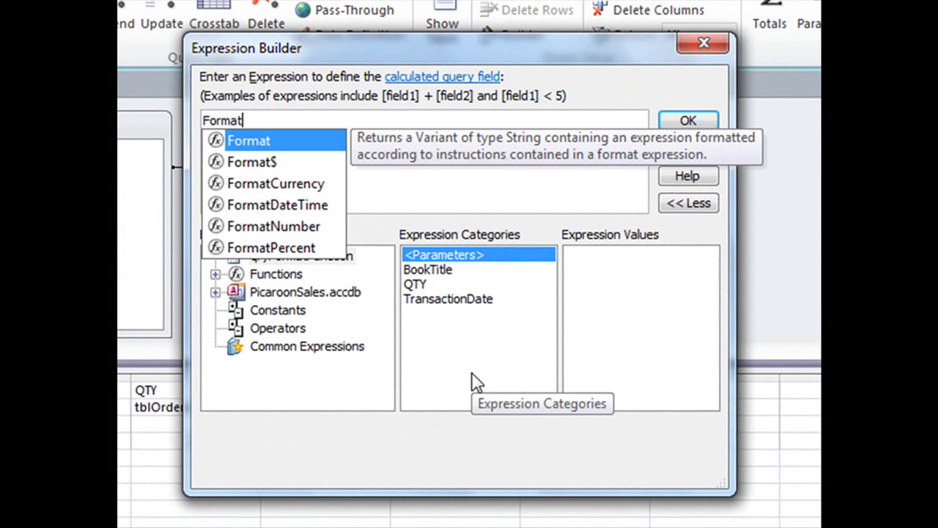
text(([TransactionDate])
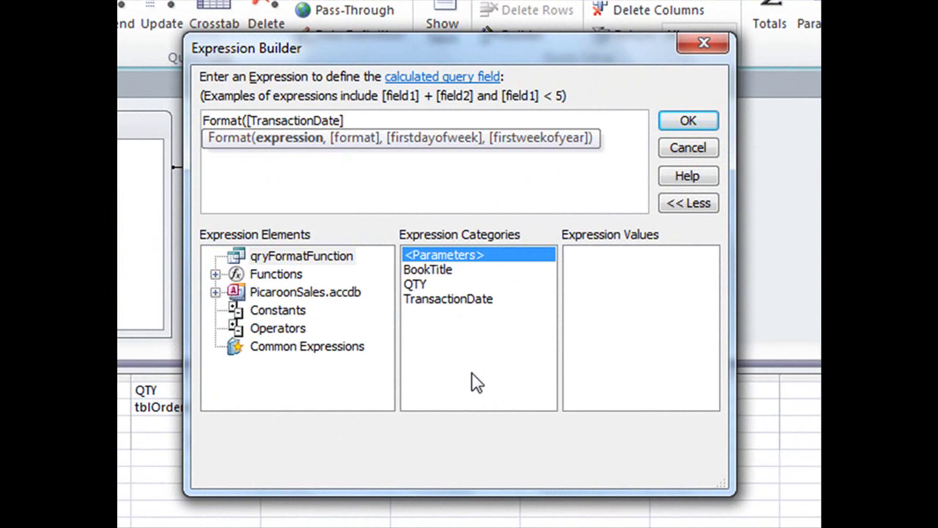
text(,"m)
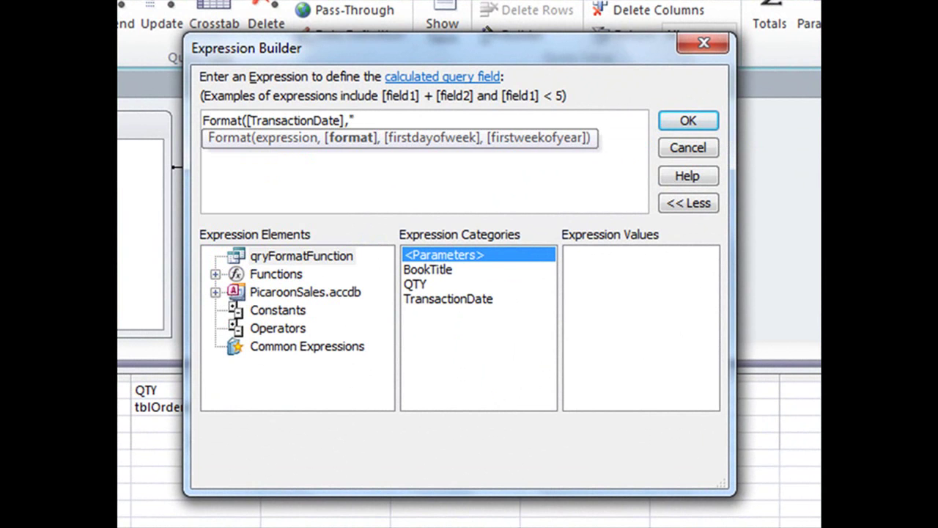
text("))
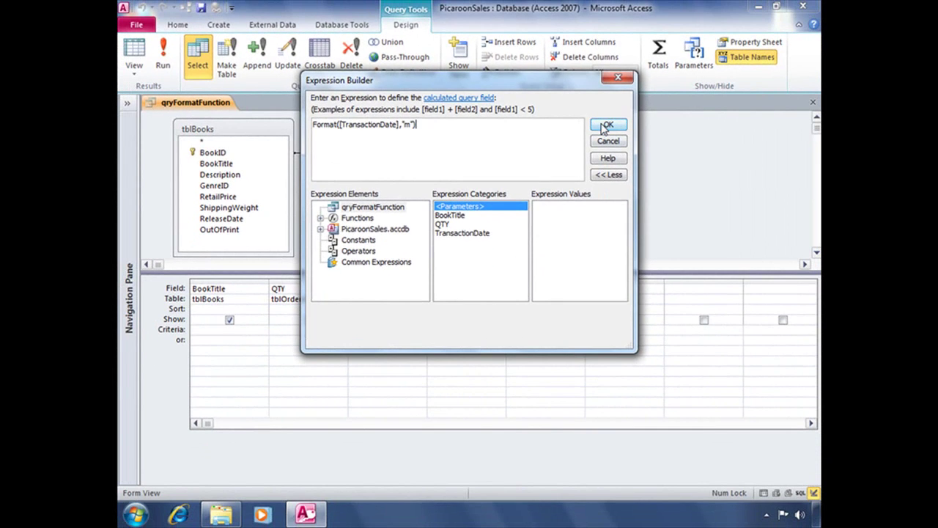
click(607, 125)
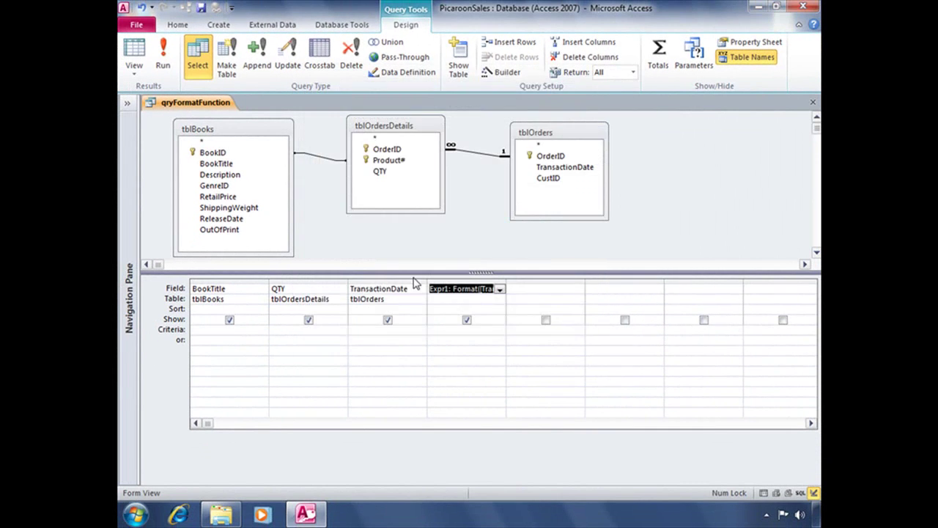
click(163, 55)
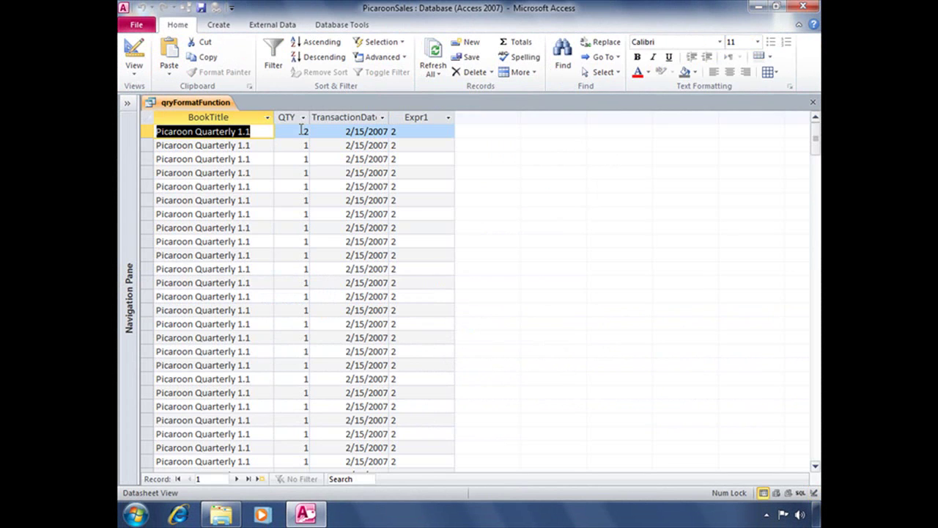
click(346, 131)
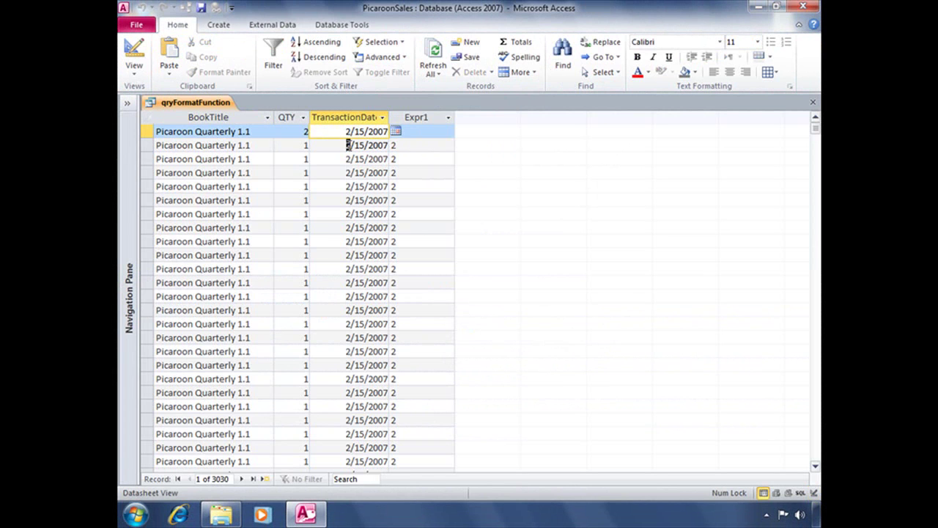
click(348, 145)
click(419, 131)
scroll(418, 293, down, 6)
scroll(416, 354, down, 2)
click(343, 213)
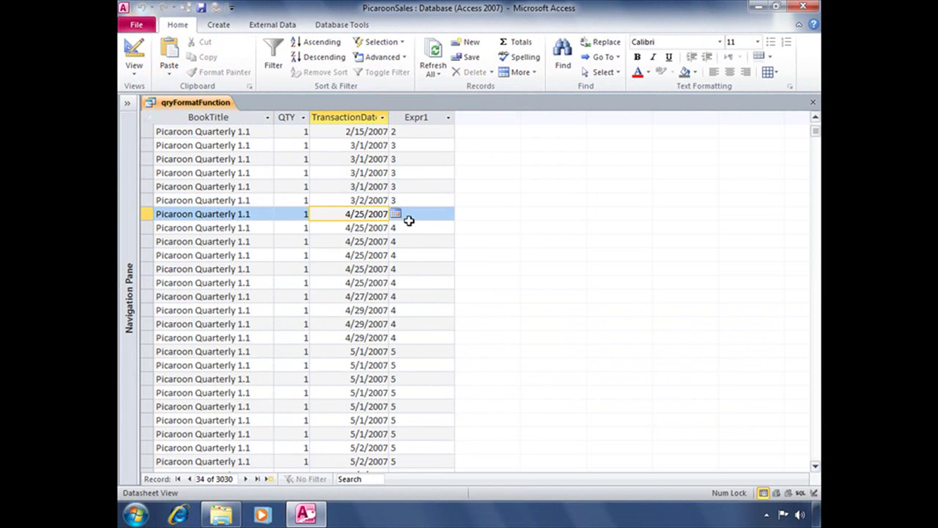
click(409, 218)
click(416, 353)
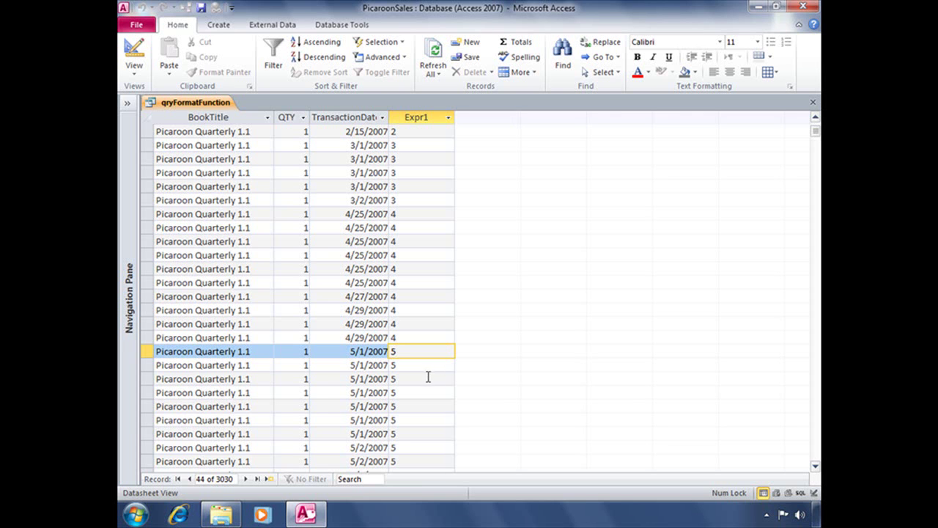
click(134, 58)
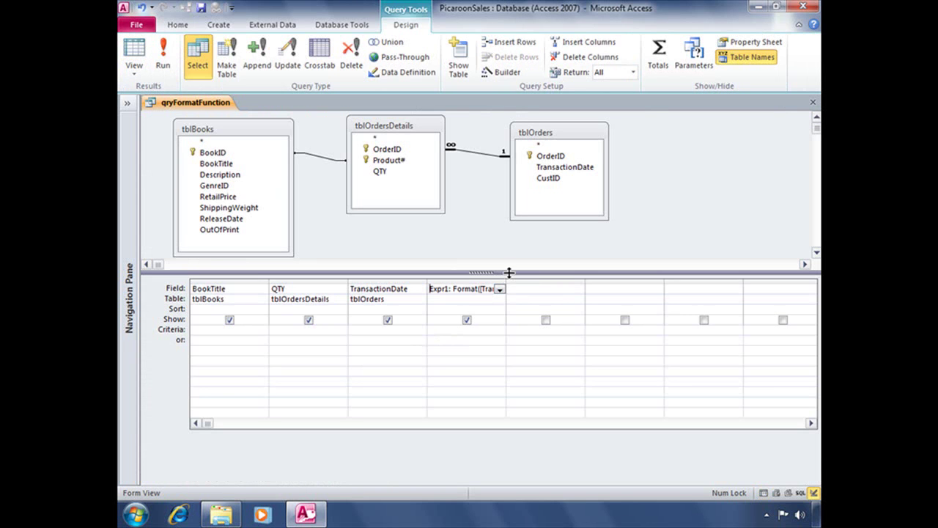
Widen the Expr1 column and enter the criterion Format(Now(),"m")
drag(506, 282, 595, 281)
click(458, 330)
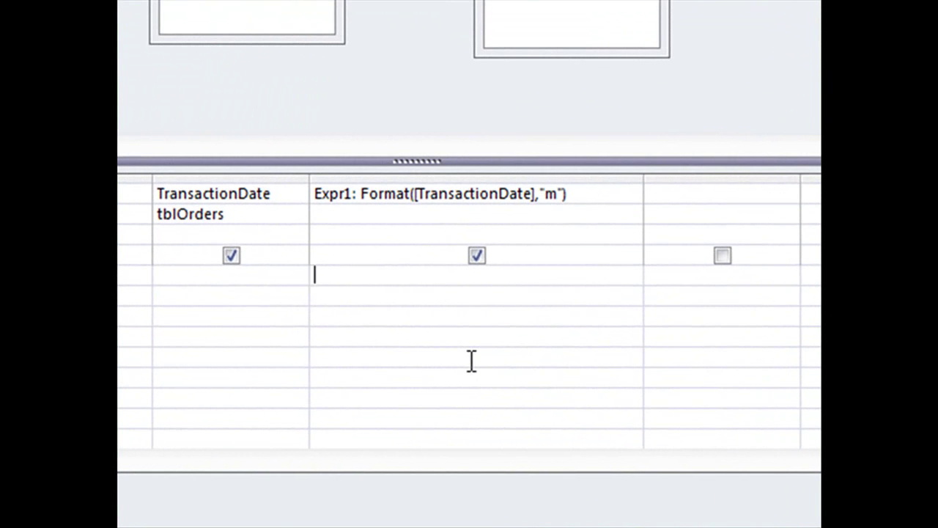
text(Format)
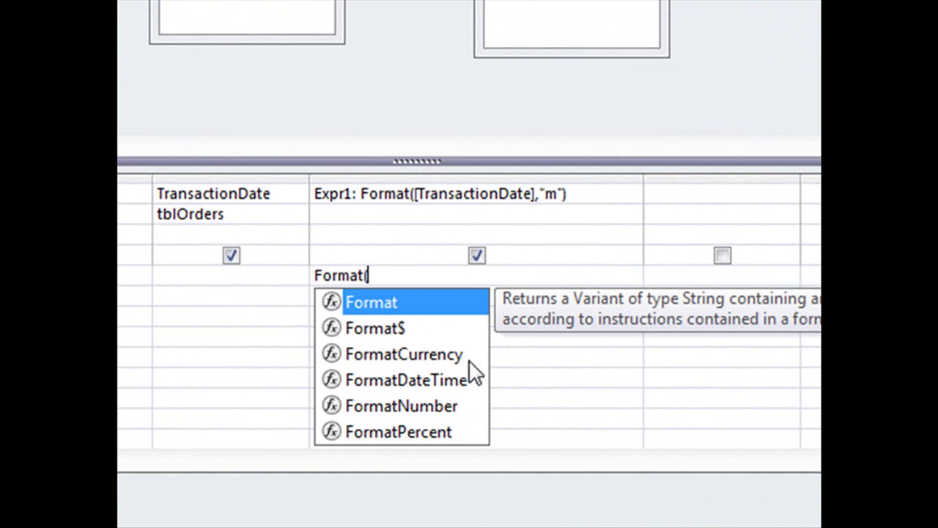
text(()
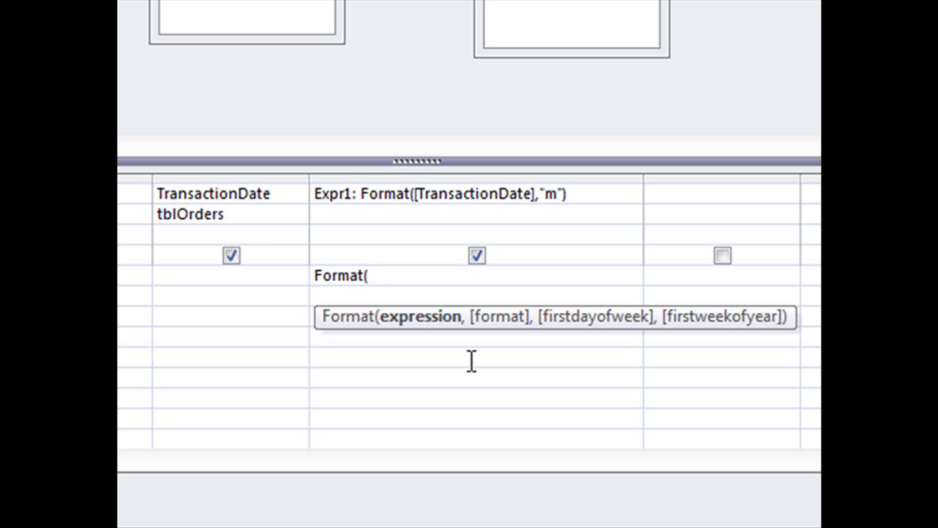
text(Now())
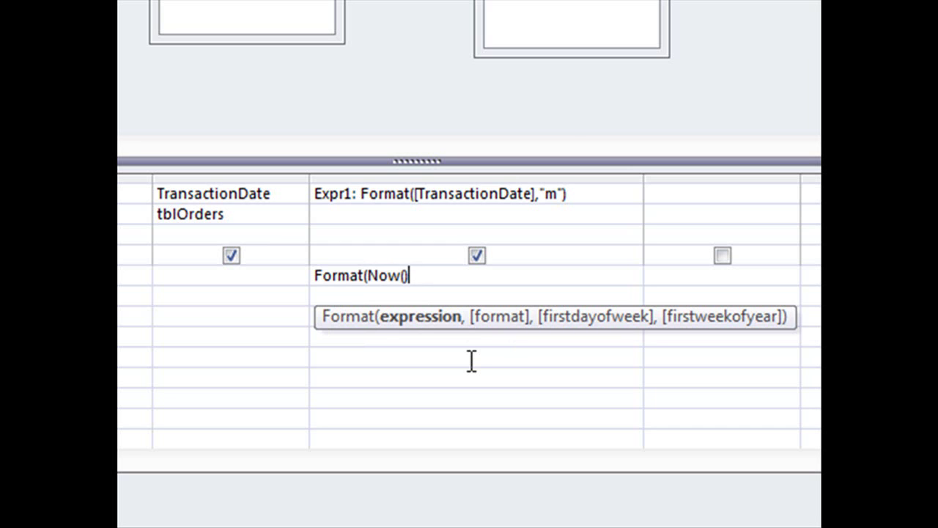
text(,)
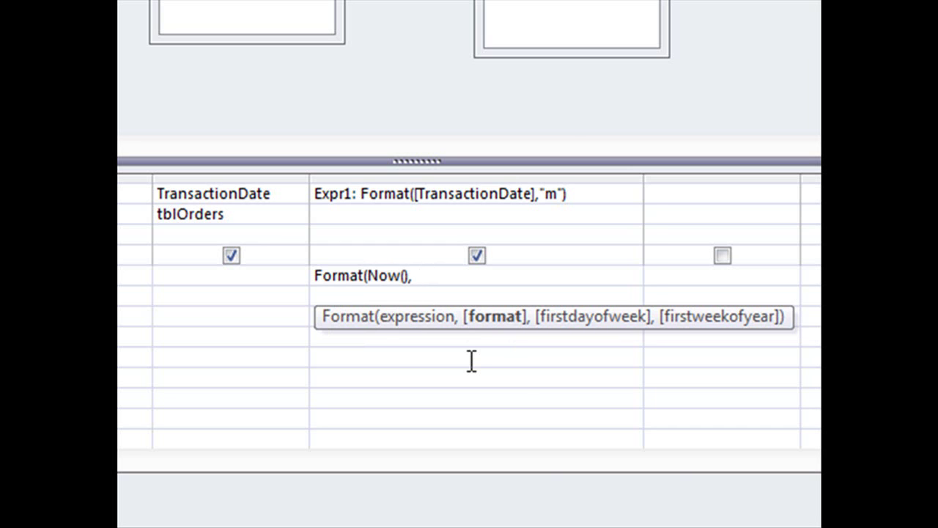
text("m"))
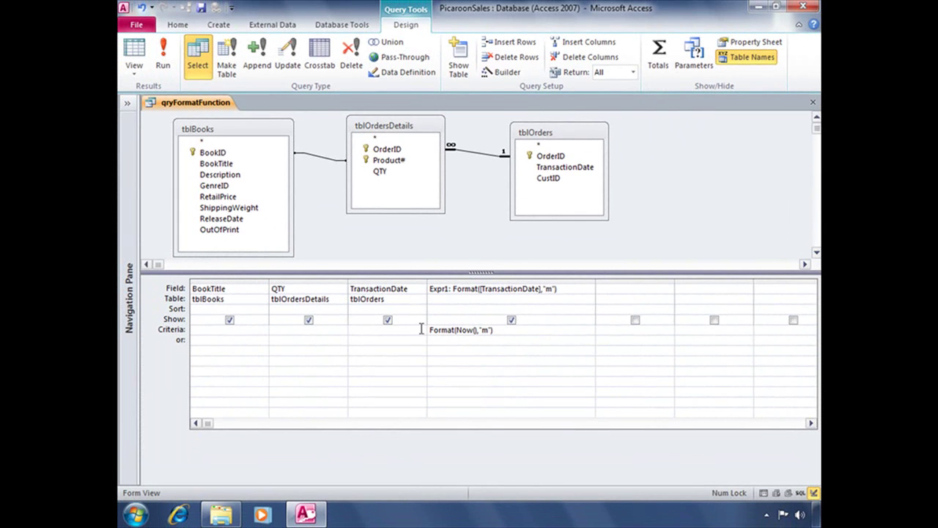
Run the query and confirm all 47 records show Expr1 month 10 across 2007 and 2008
click(162, 57)
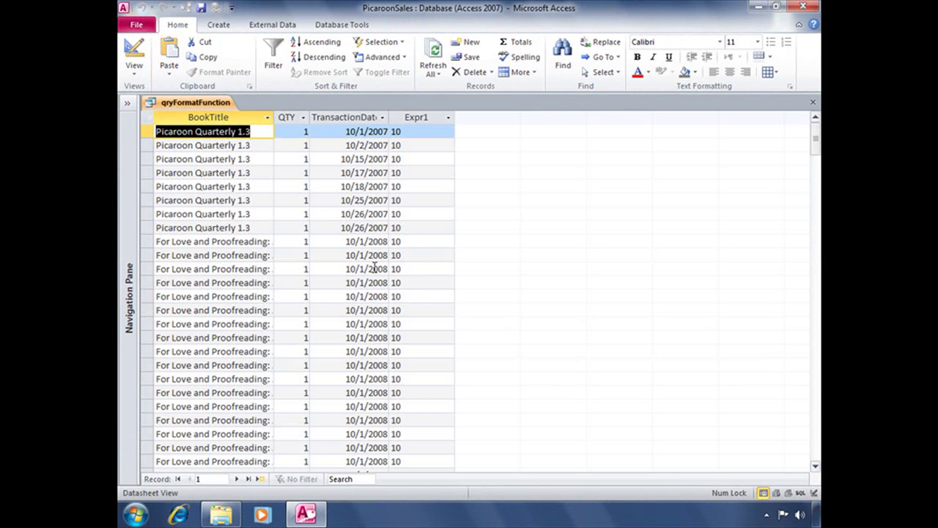
click(423, 132)
click(407, 144)
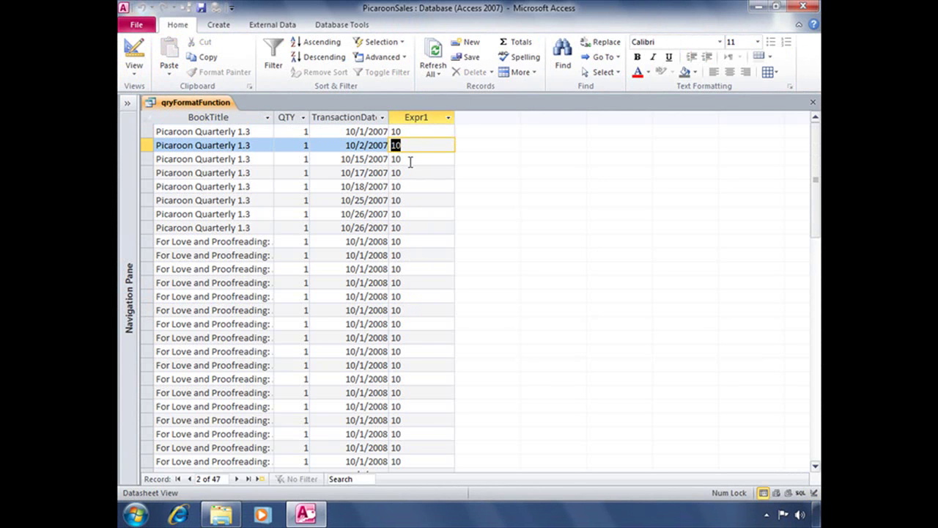
click(400, 227)
click(415, 242)
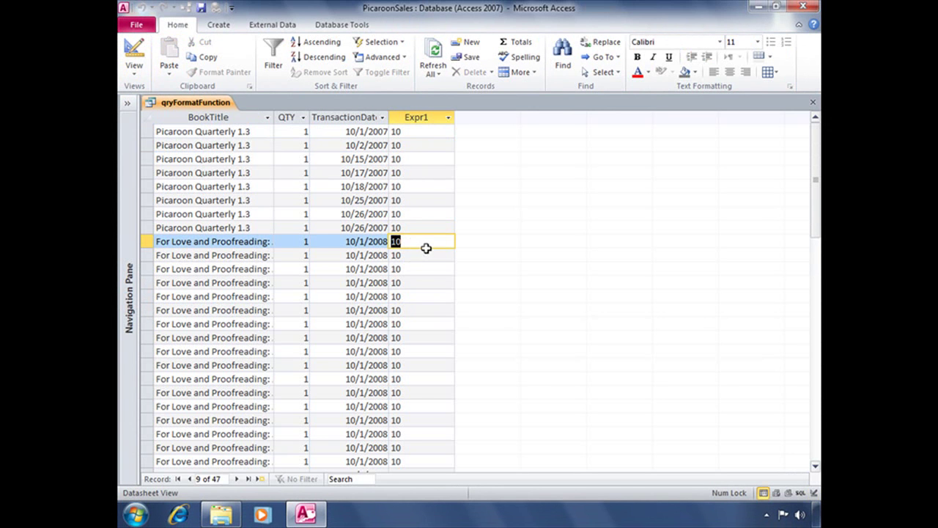
click(418, 200)
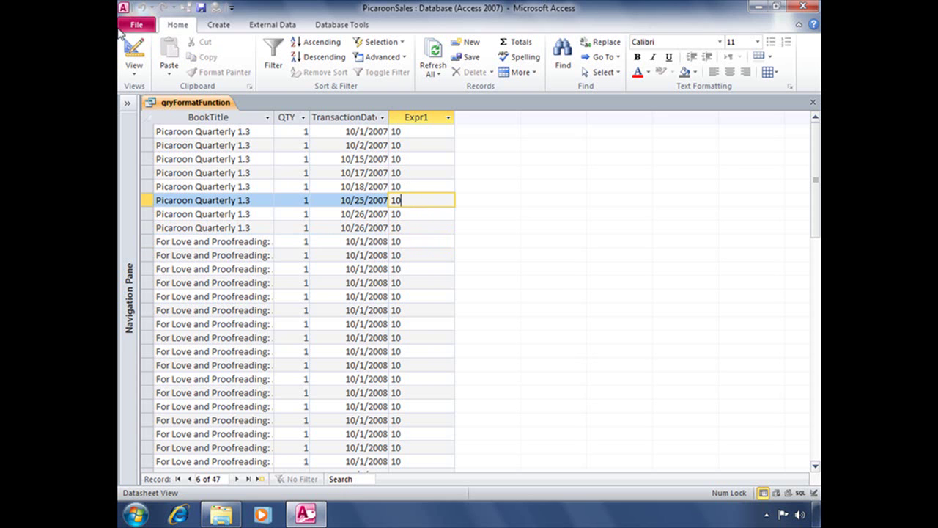
Change the Expr1 criterion to Format(Now(),"m")-1 and run the query
click(133, 53)
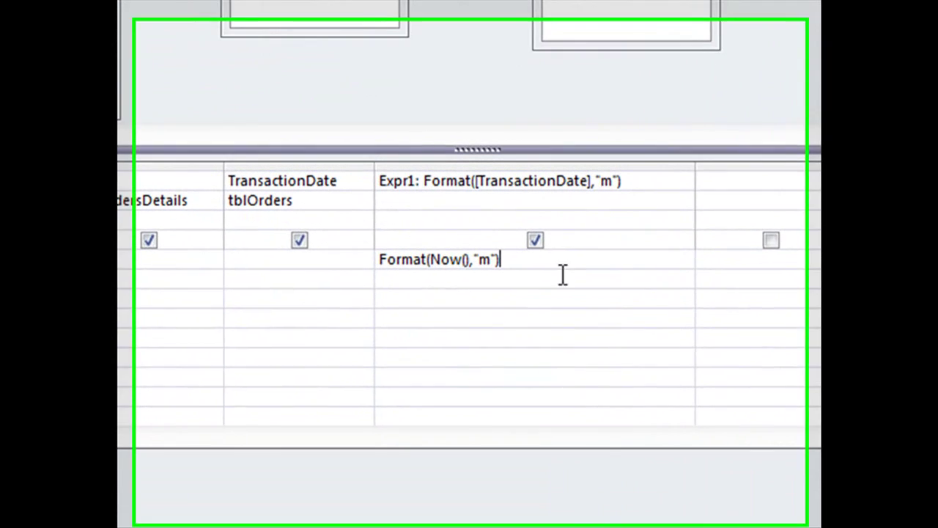
text(-1)
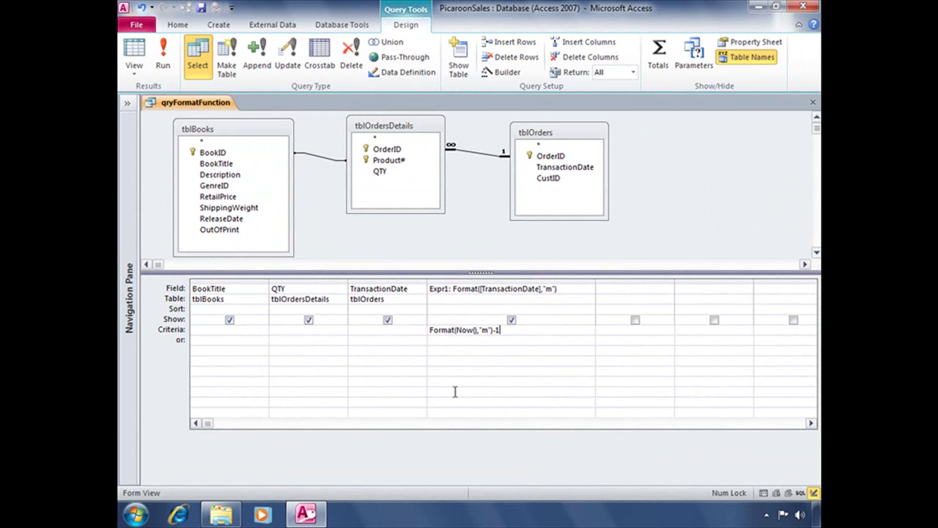
click(163, 55)
Confirm the 61 results are September sales from 2007 through 2009, then return to Design View
click(421, 146)
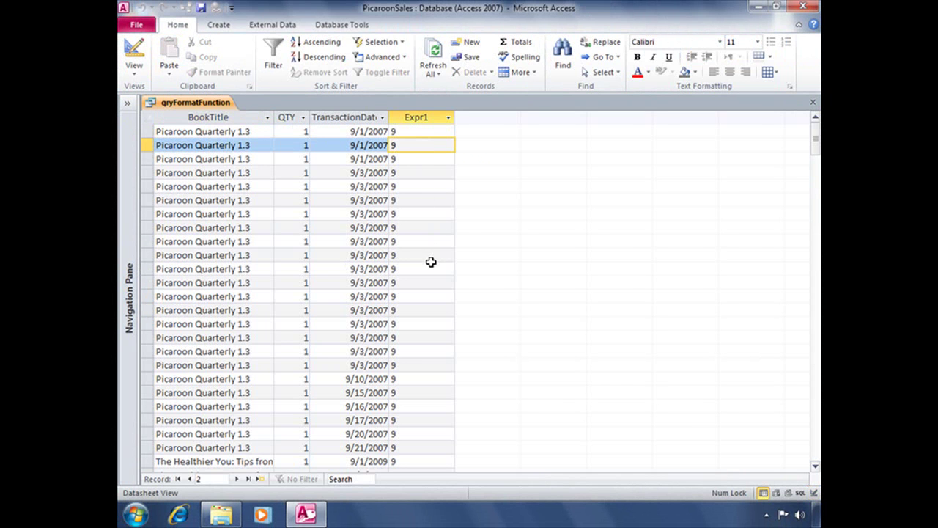
click(350, 241)
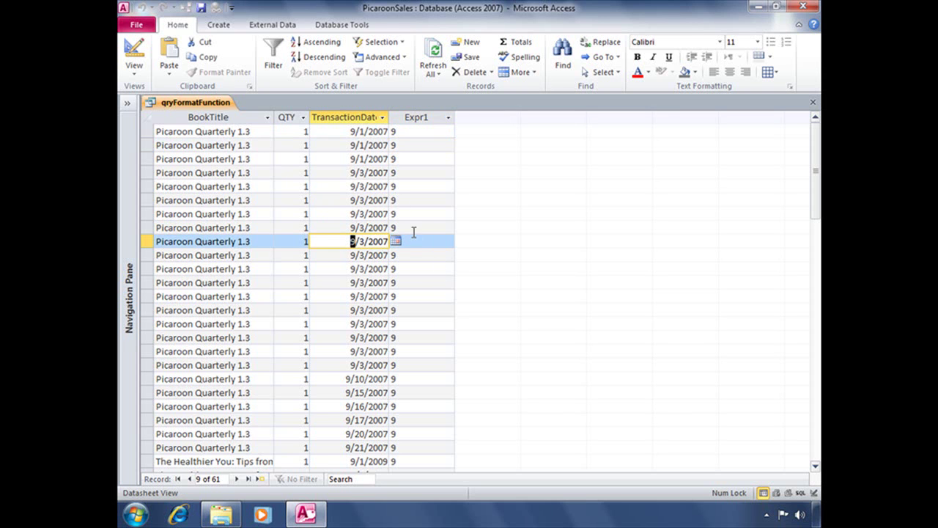
click(384, 198)
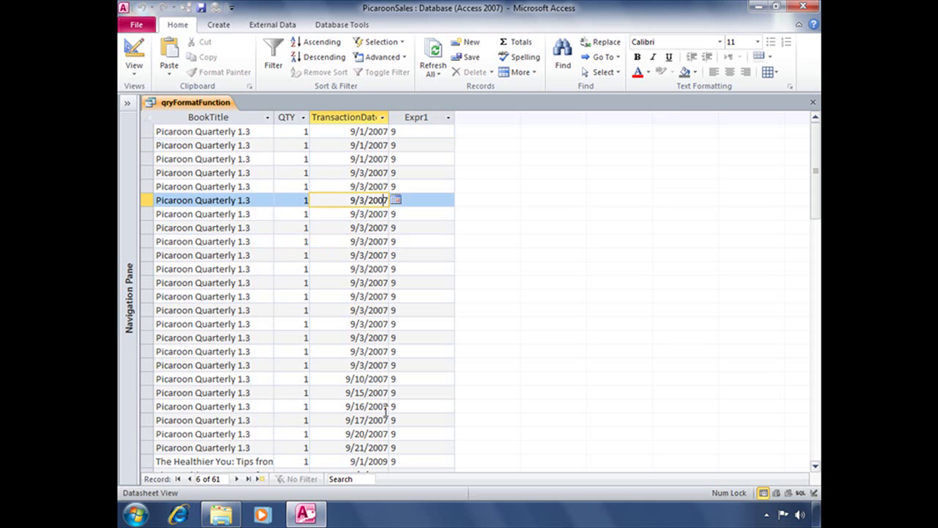
scroll(385, 410, down, 3)
click(389, 353)
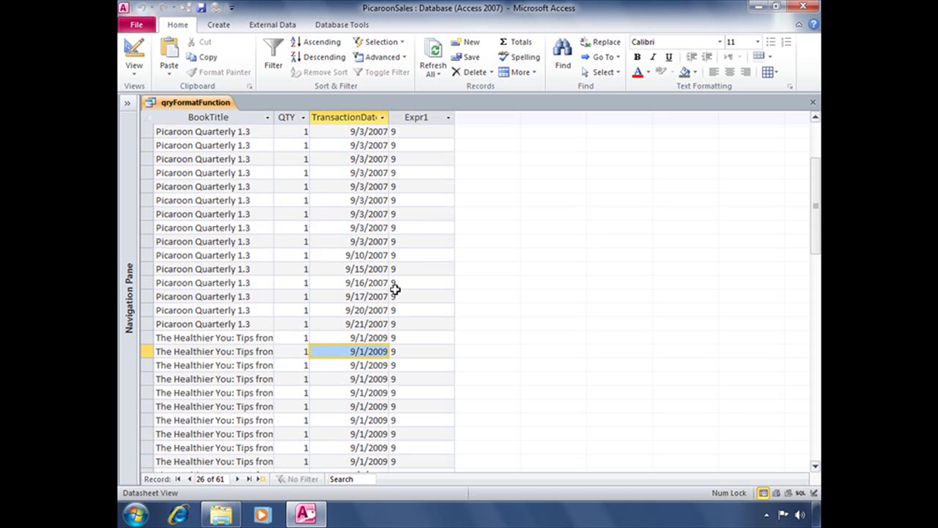
click(388, 187)
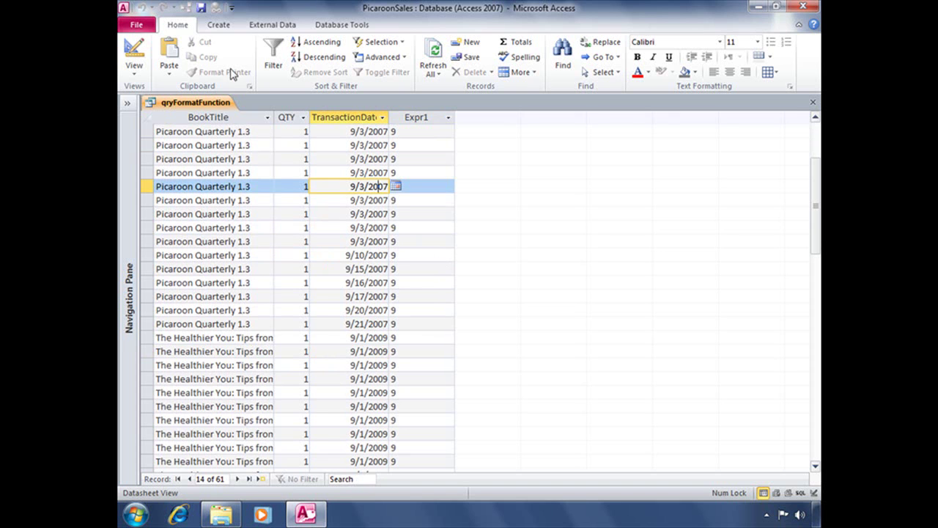
click(134, 49)
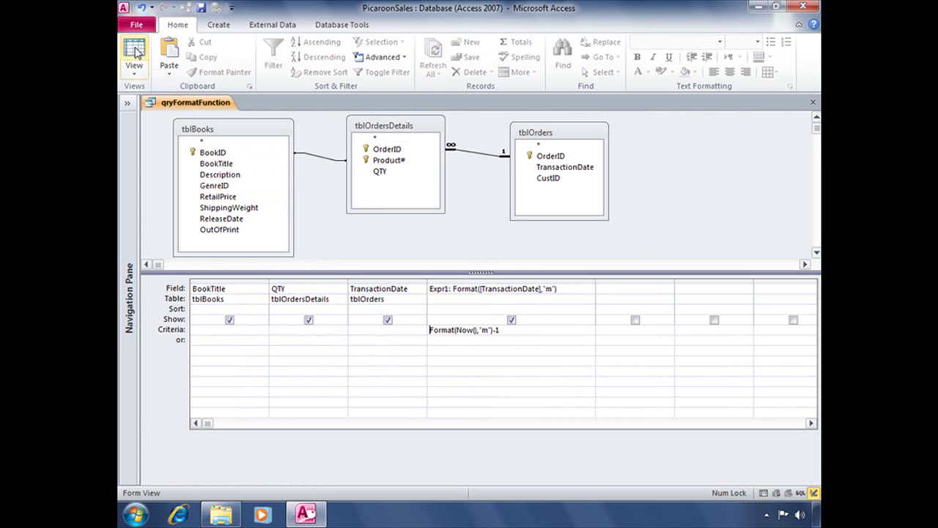
Fit Expr1's column width and add an Expr2 field Format([TransactionDate],"yyyy") via the Expression Builder
double_click(595, 279)
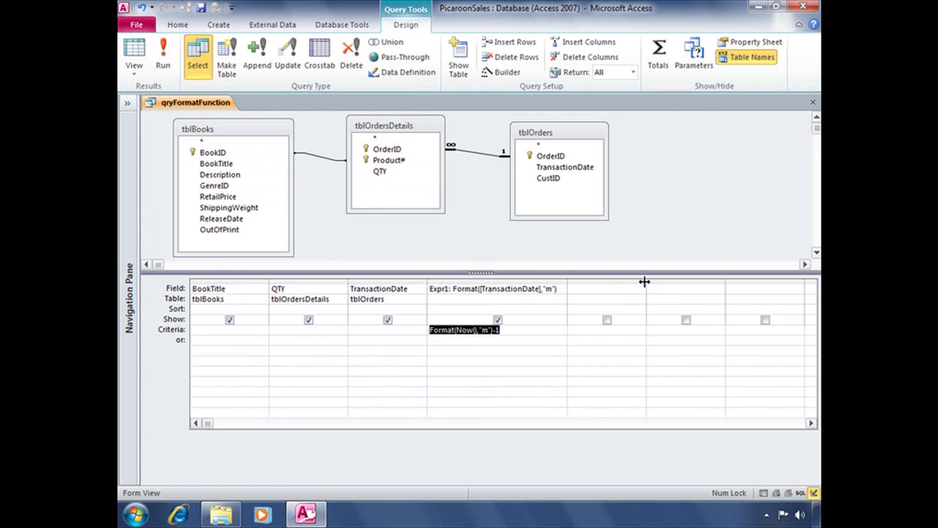
click(614, 289)
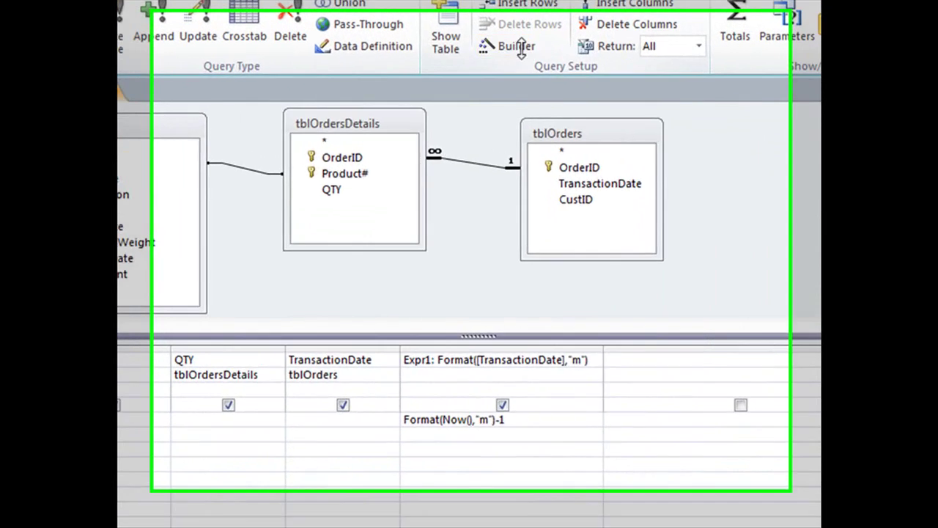
click(507, 72)
text(Format()
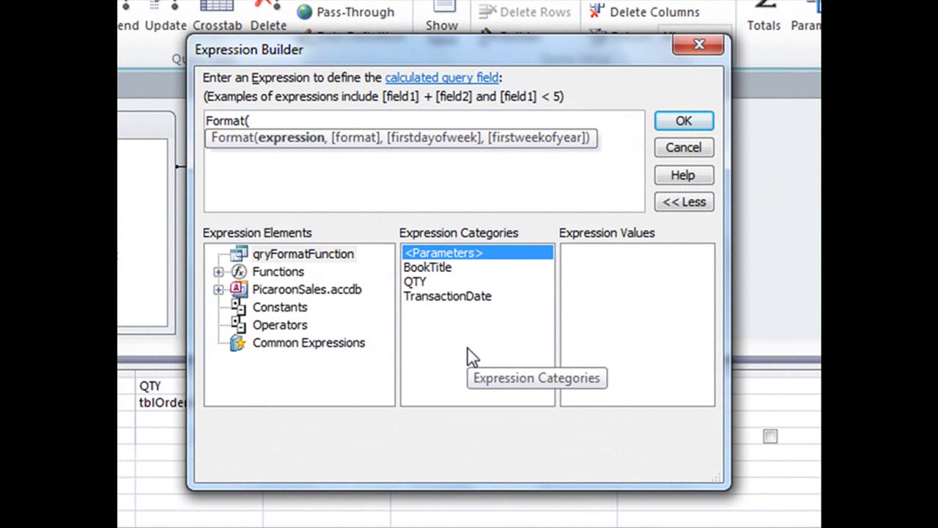
text([Tr)
key(Tab)
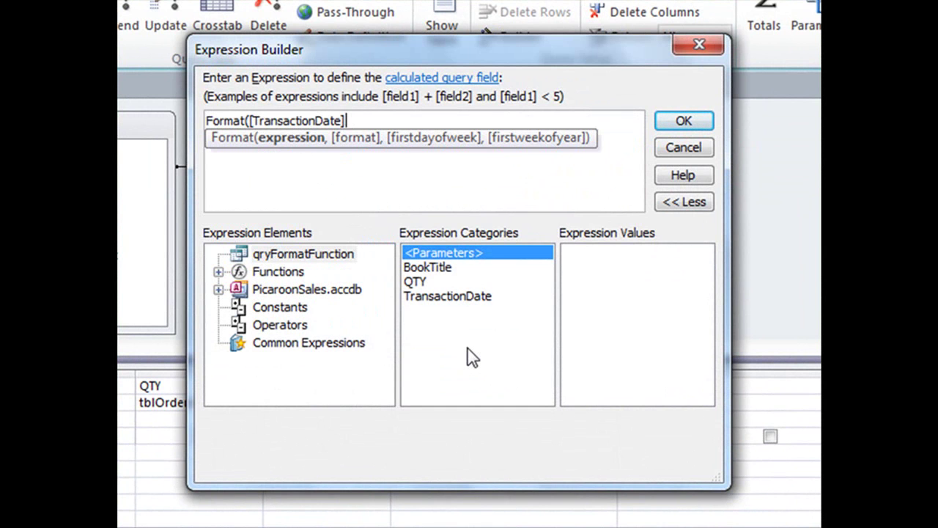
text(,)
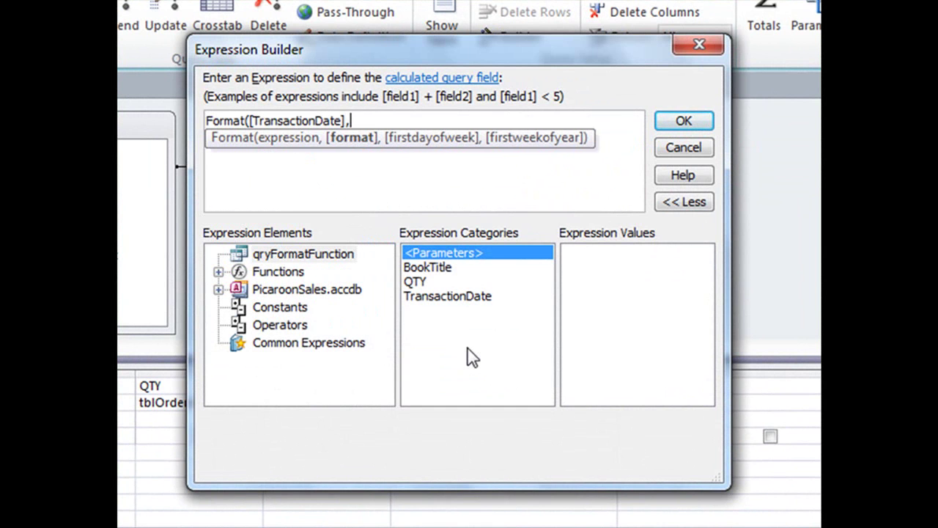
text("yyyy")
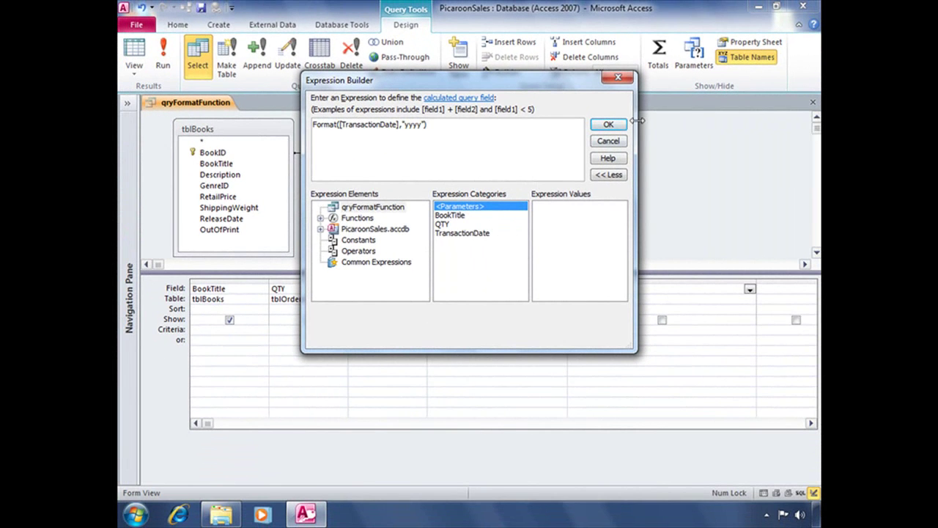
click(620, 126)
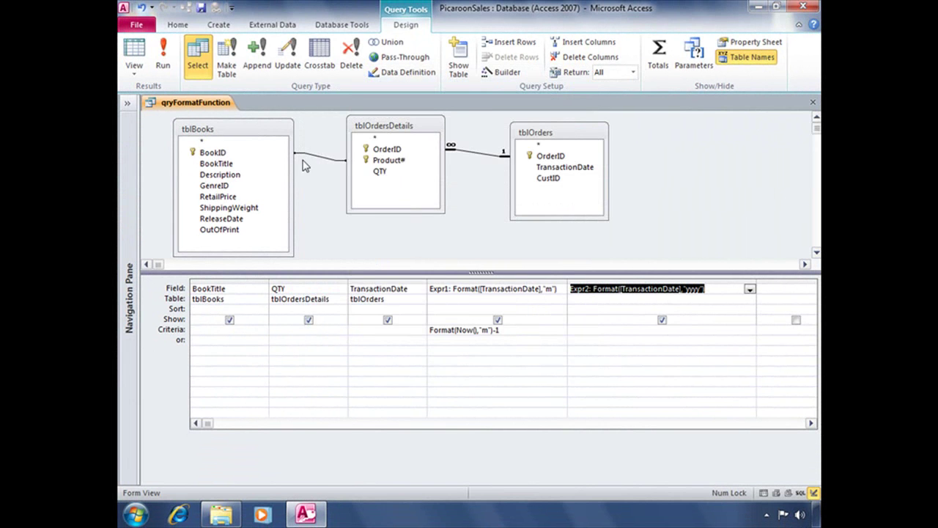
Run qryFormatFunction and compare the Expr2 years (2007, 2009) with the TransactionDate values
click(163, 59)
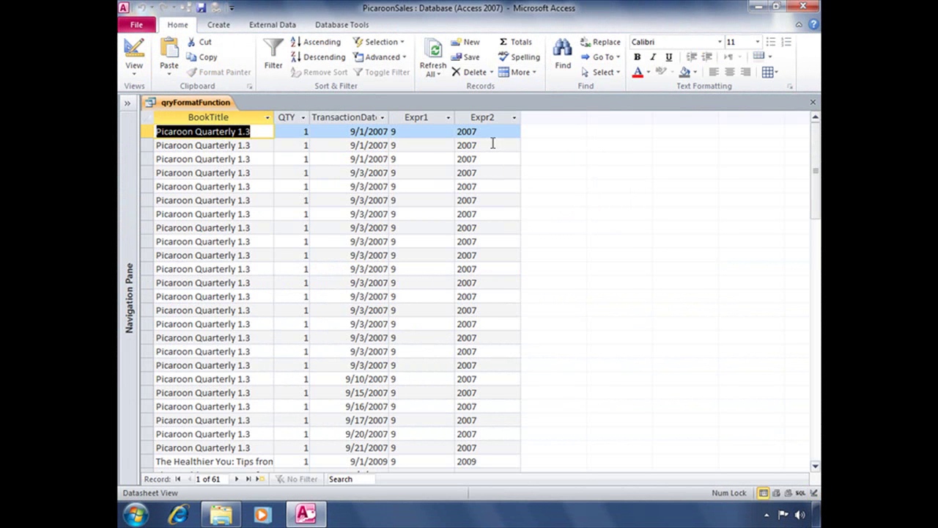
drag(493, 144, 451, 145)
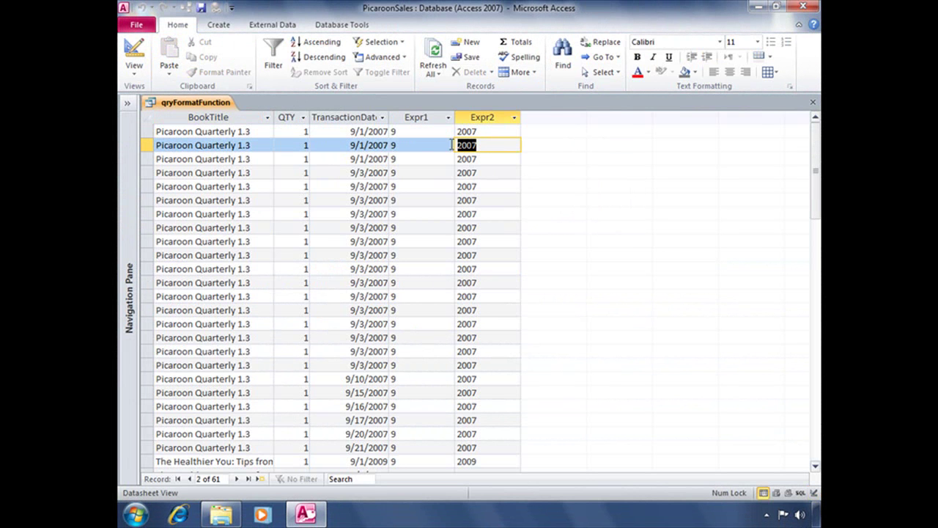
double_click(376, 145)
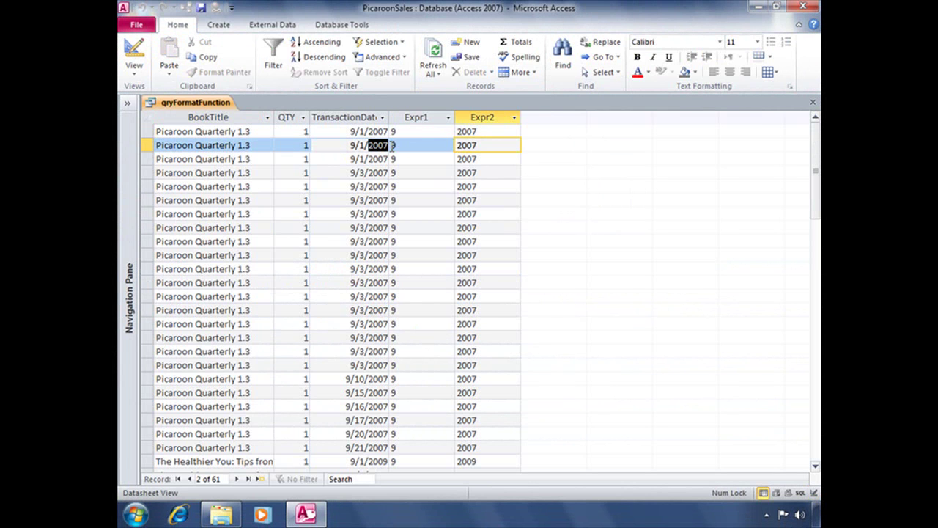
click(370, 159)
click(376, 213)
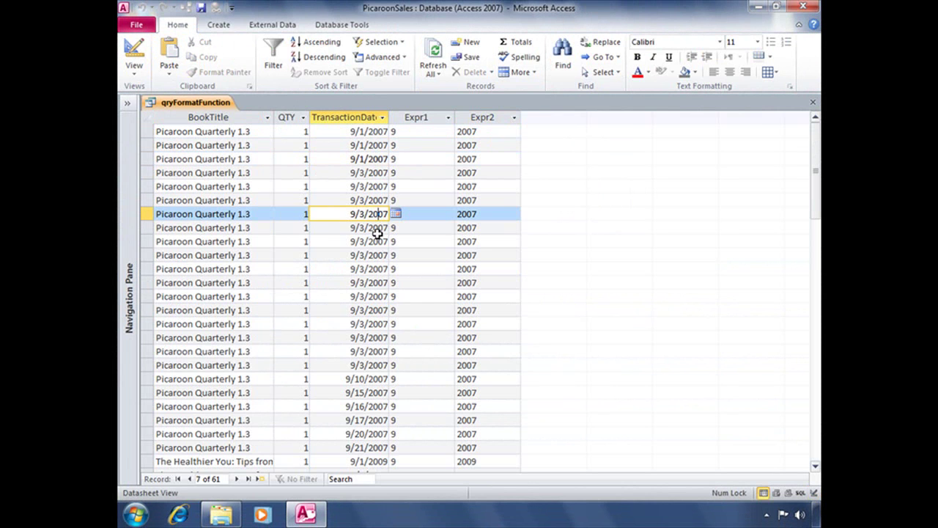
Back in Design View, enter Format(Now(),"yyyy") as the Expr2 criterion
click(133, 55)
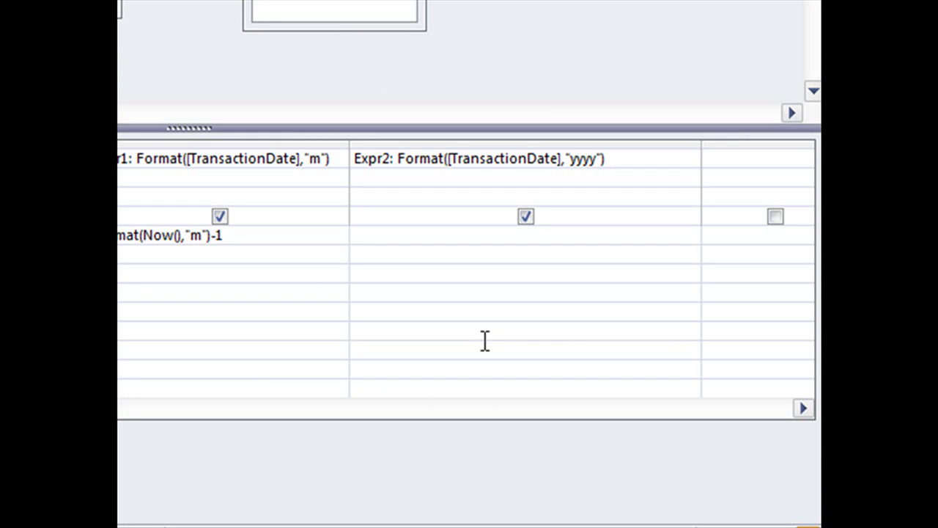
text(Format()
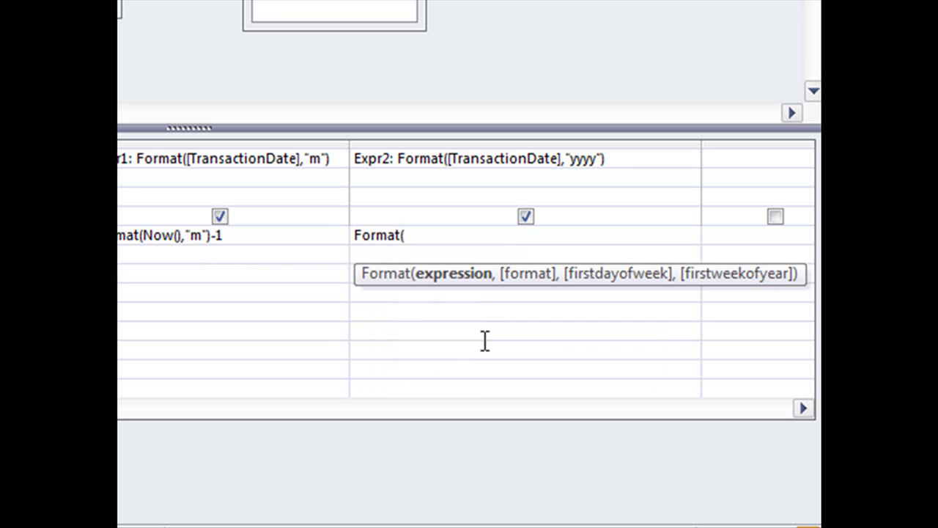
text(Now)
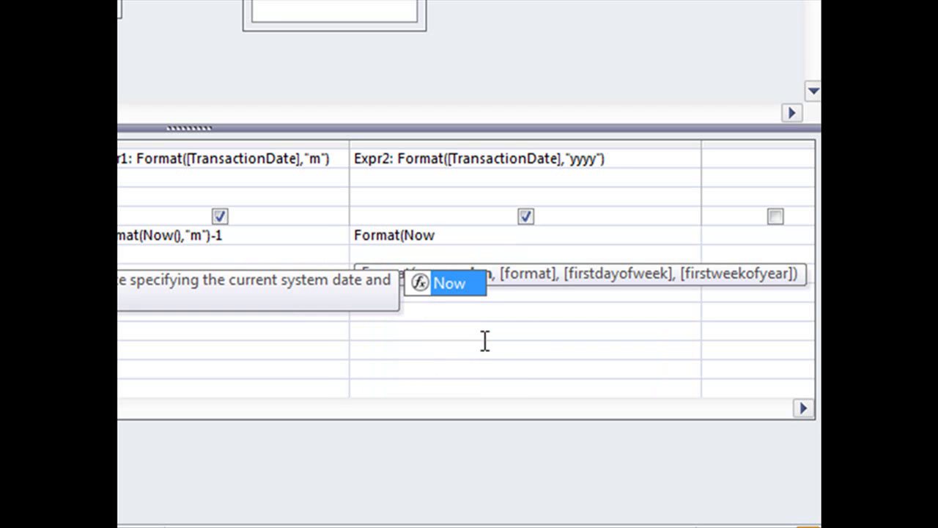
text(())
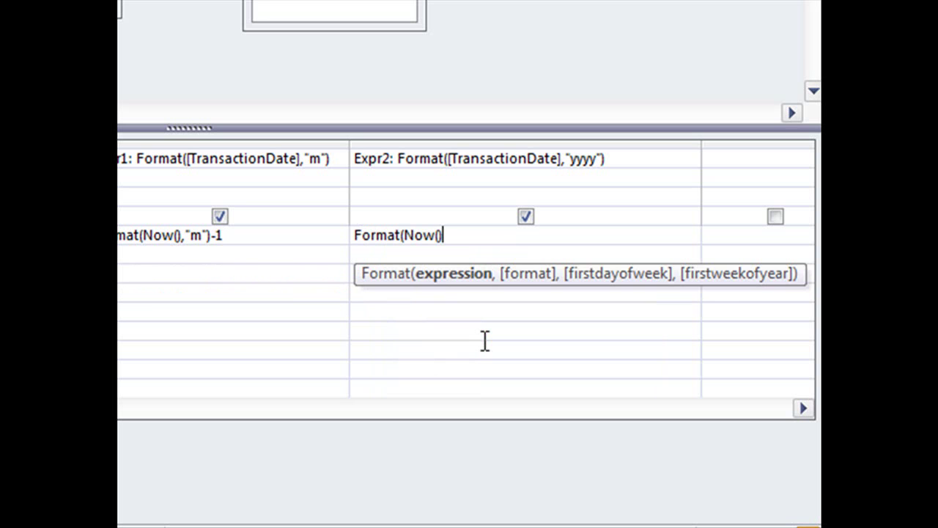
text(,"yyyy)
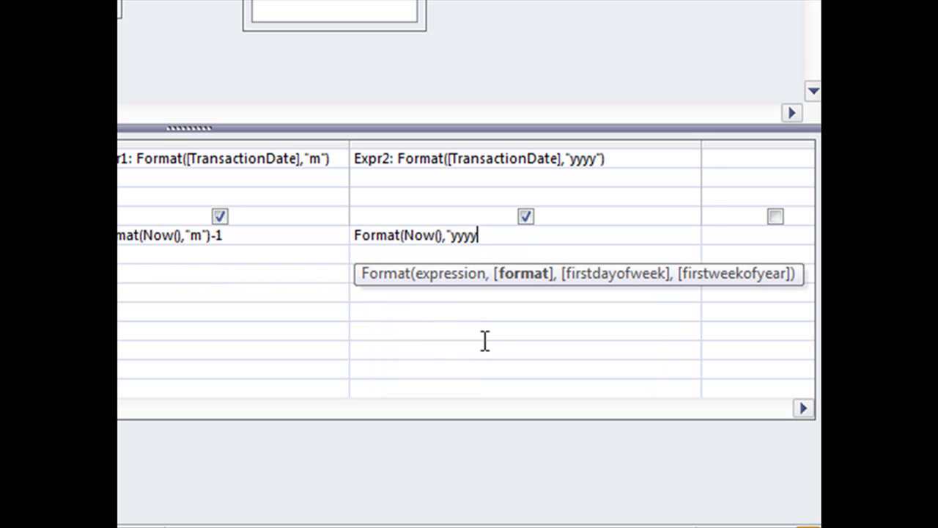
text("))
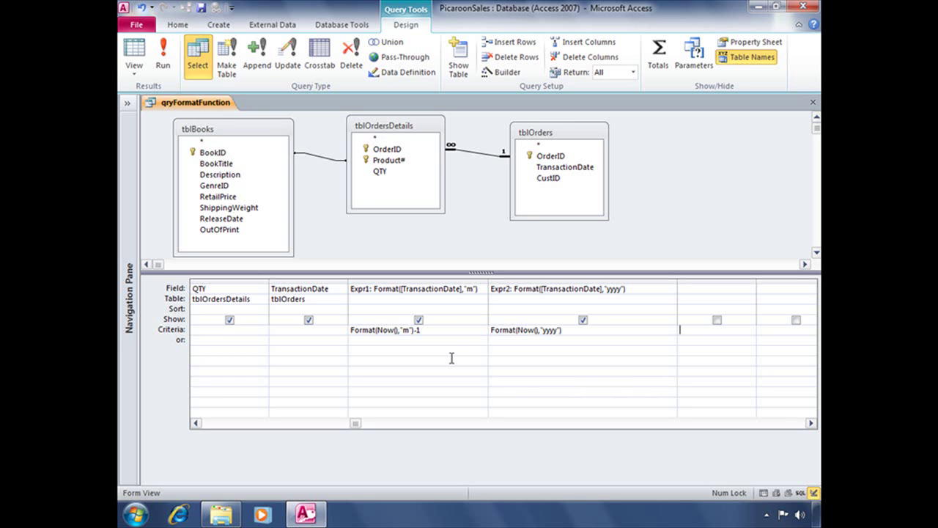
click(381, 332)
click(164, 53)
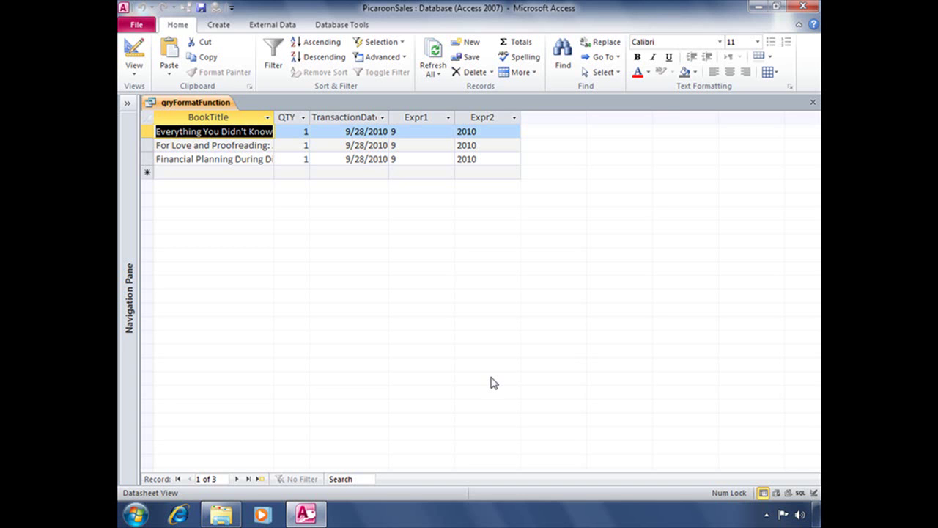
click(352, 131)
click(414, 131)
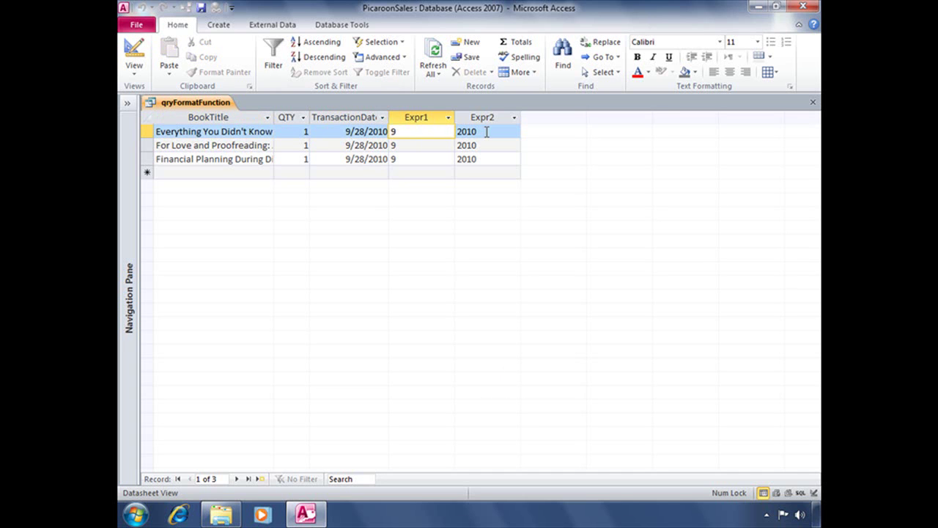
click(486, 131)
click(431, 131)
click(481, 132)
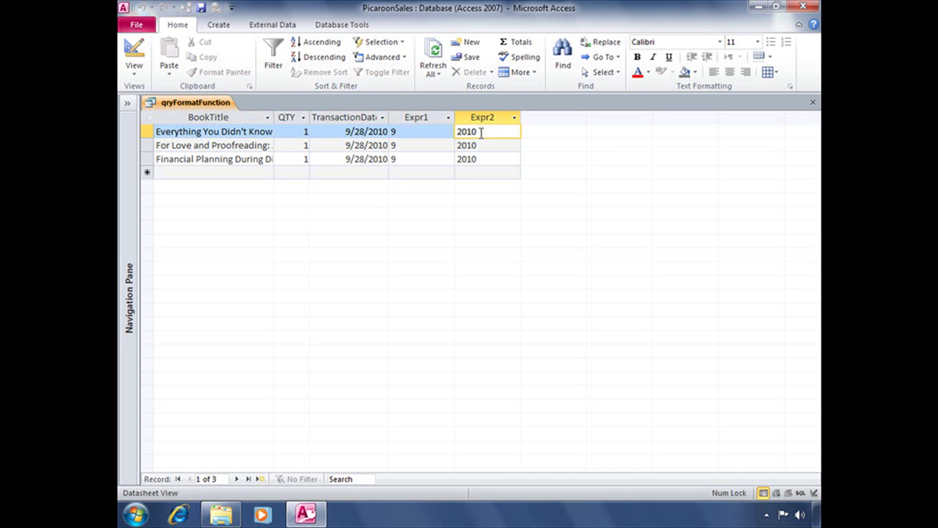
click(133, 57)
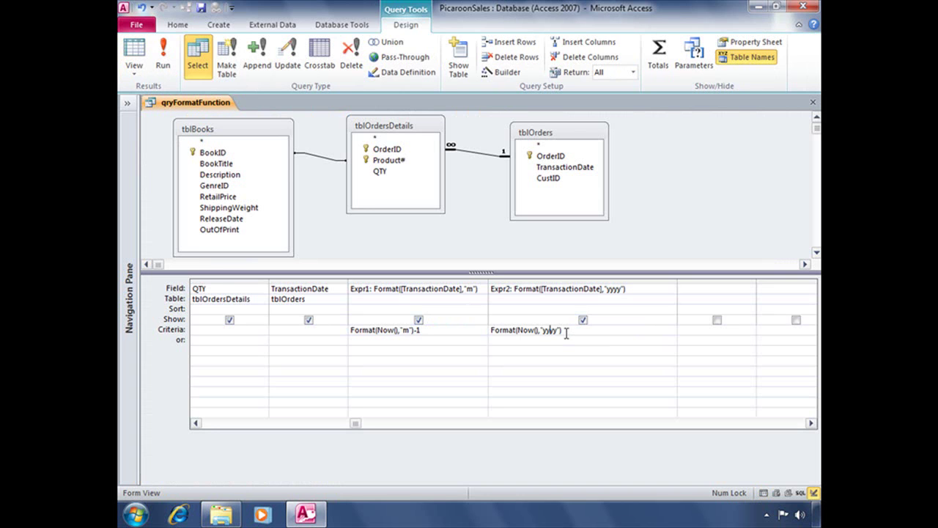
Hide Expr1 and Expr2, rerun for the three September 2010 sales, and auto-fit BookTitle
click(418, 319)
click(583, 319)
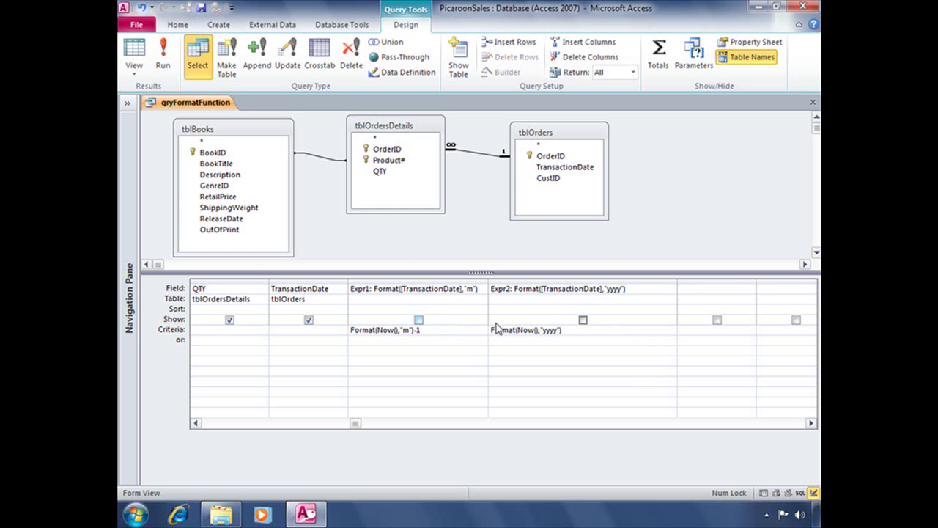
click(163, 63)
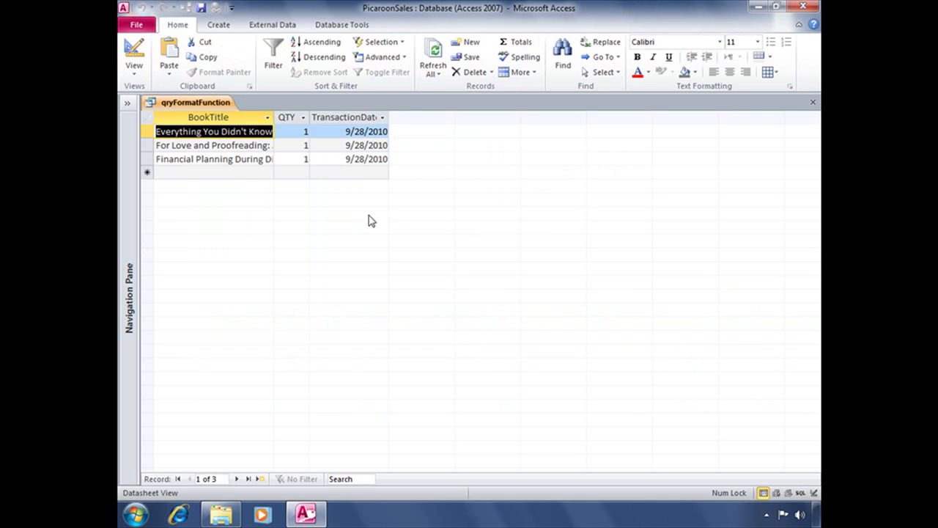
double_click(273, 117)
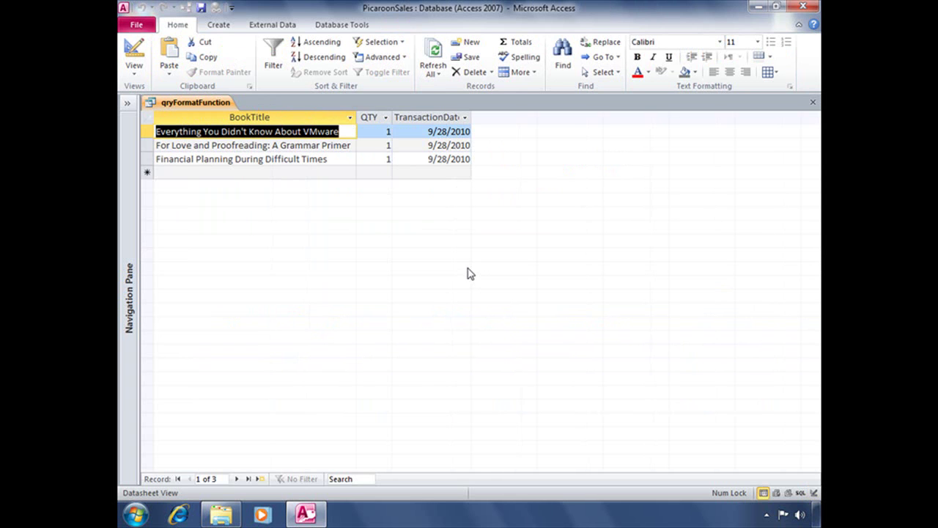
click(349, 145)
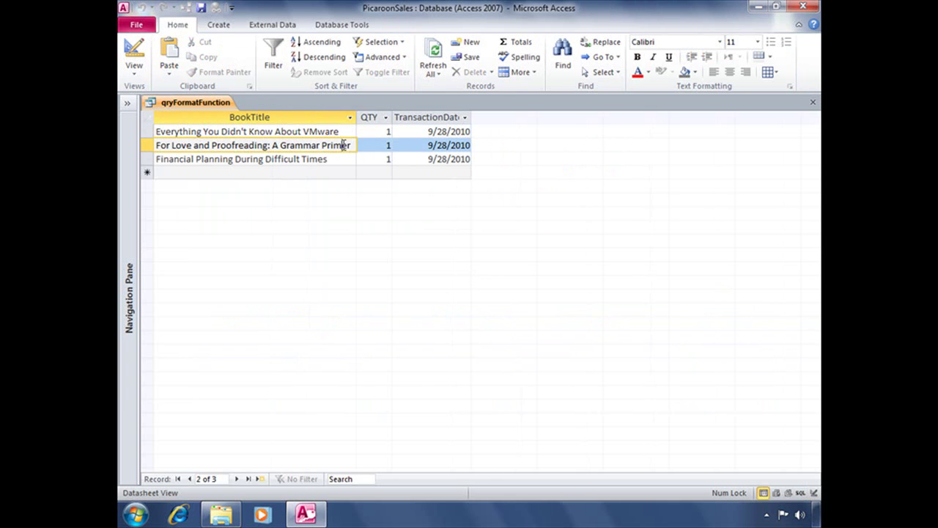